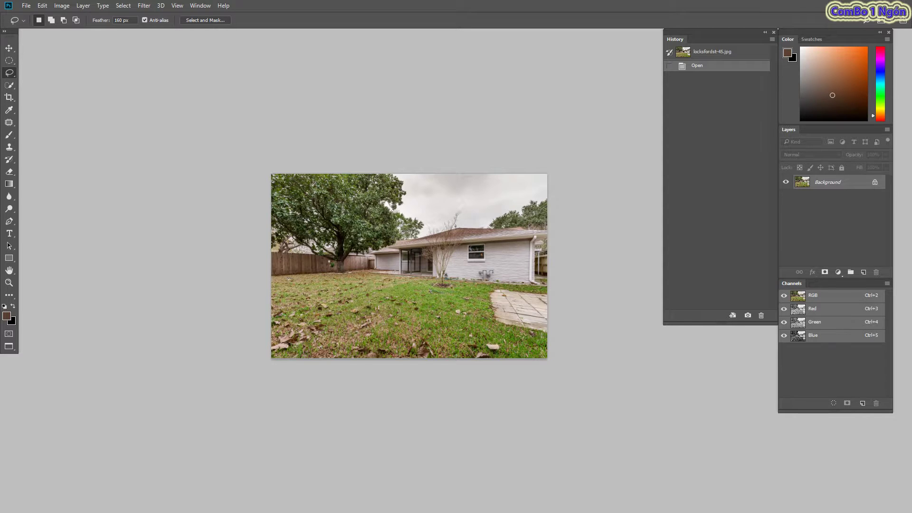
Show only the Blue channel of the backyard house photo in grayscale
key(ctrl+5)
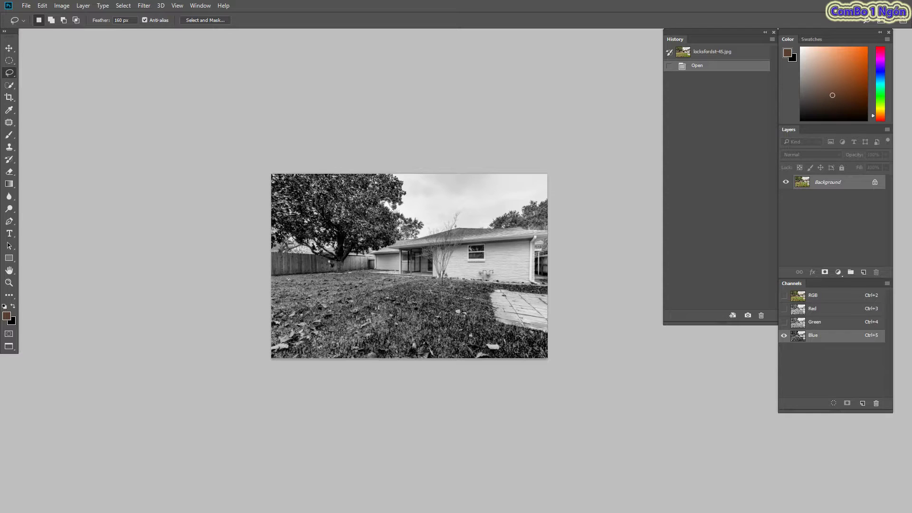
Duplicate the Blue channel into a new Blue copy channel
drag(826, 335, 826, 399)
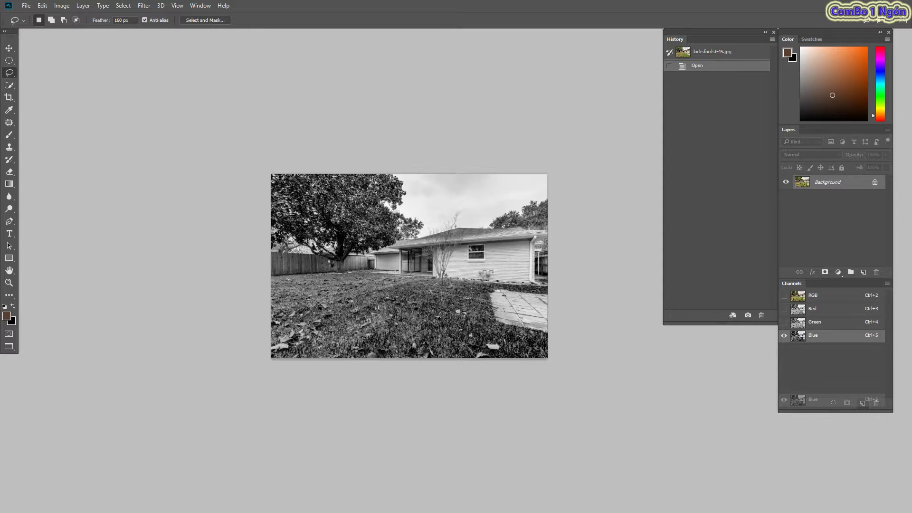
drag(862, 402, 862, 403)
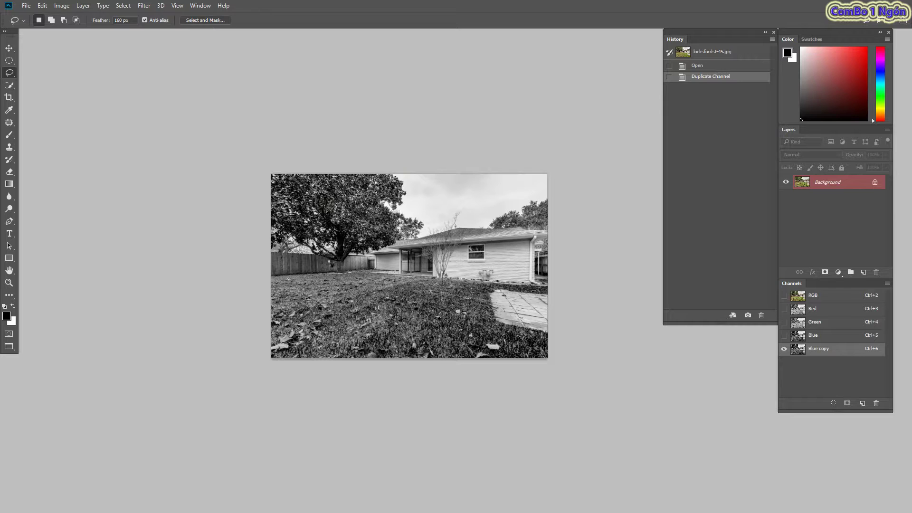
Bring up Levels for the Blue copy channel from Image > Adjustments
click(62, 5)
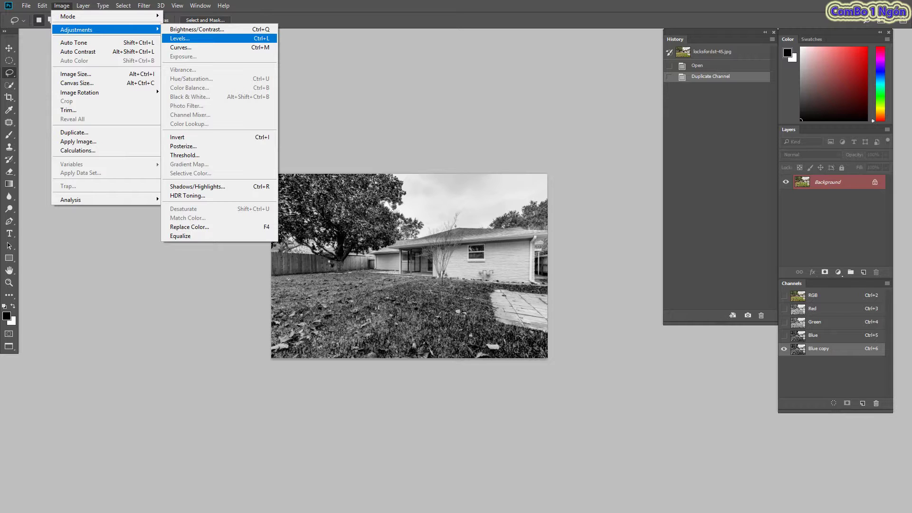
key(Return)
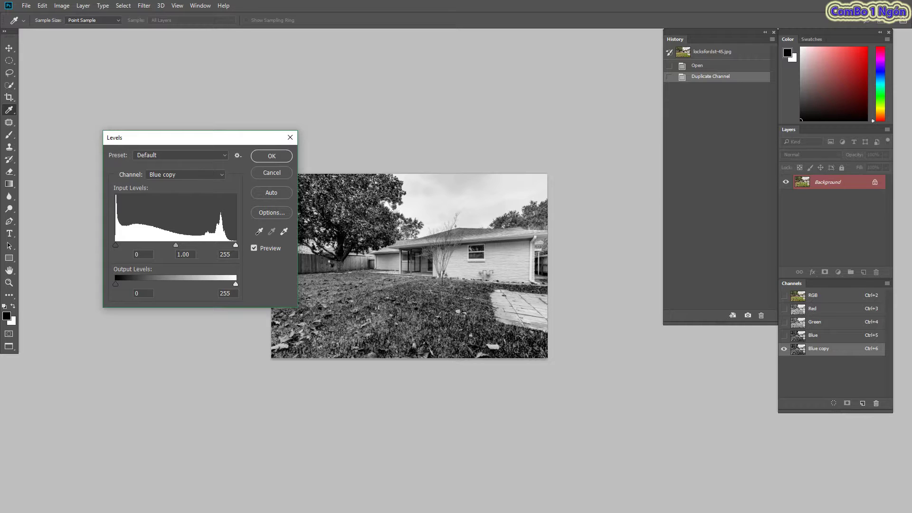
Apply Levels to Blue copy with black input 78 and white input about 243
drag(115, 245, 152, 245)
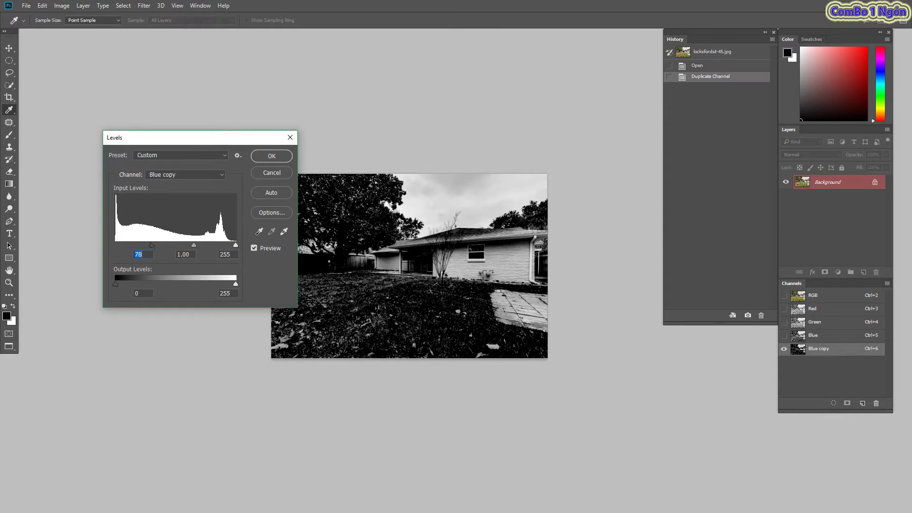
drag(236, 245, 219, 245)
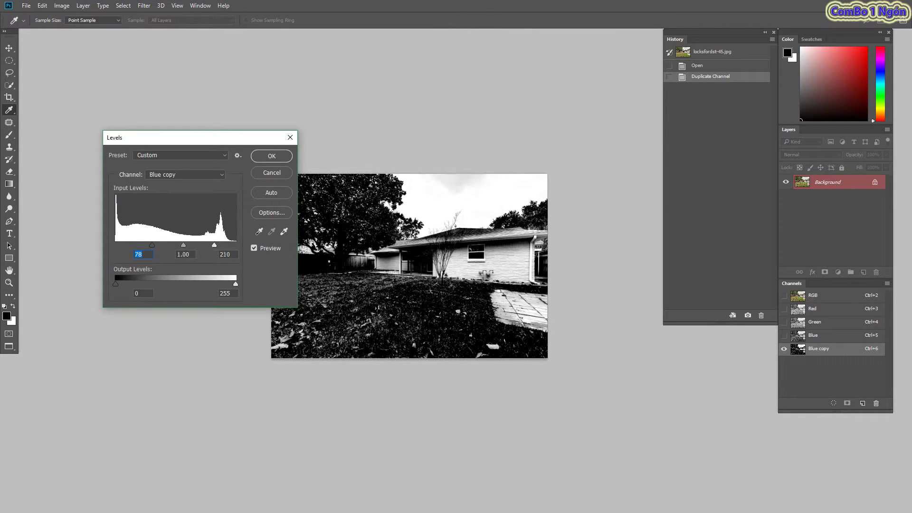
key(Tab)
key(Tab)
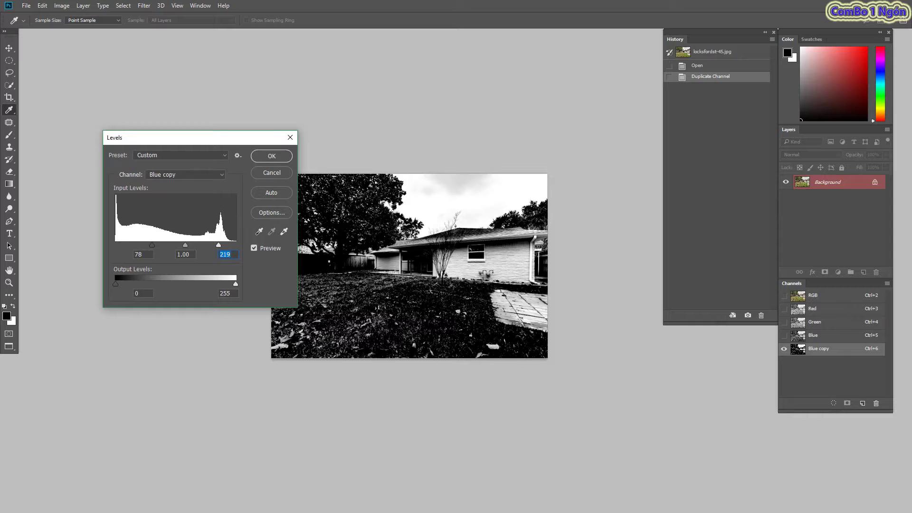
text(234)
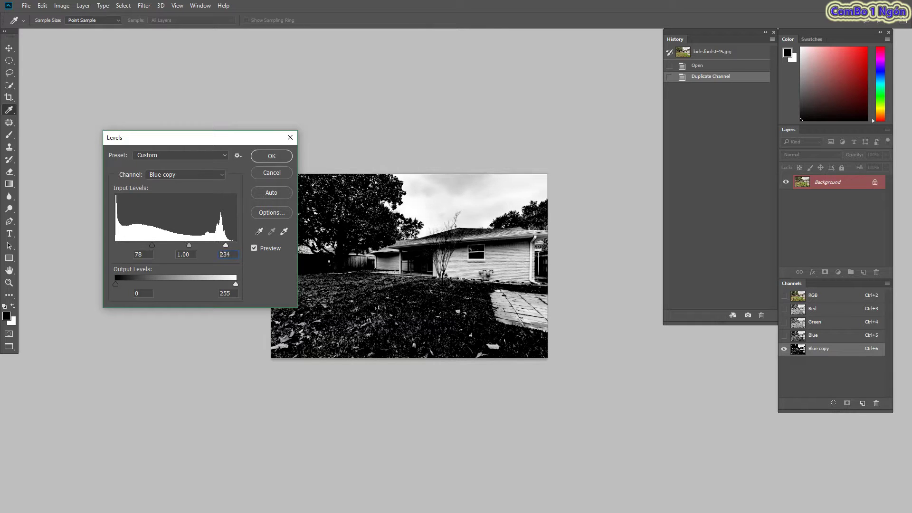
key(Up)
key(Up)
key(Up)
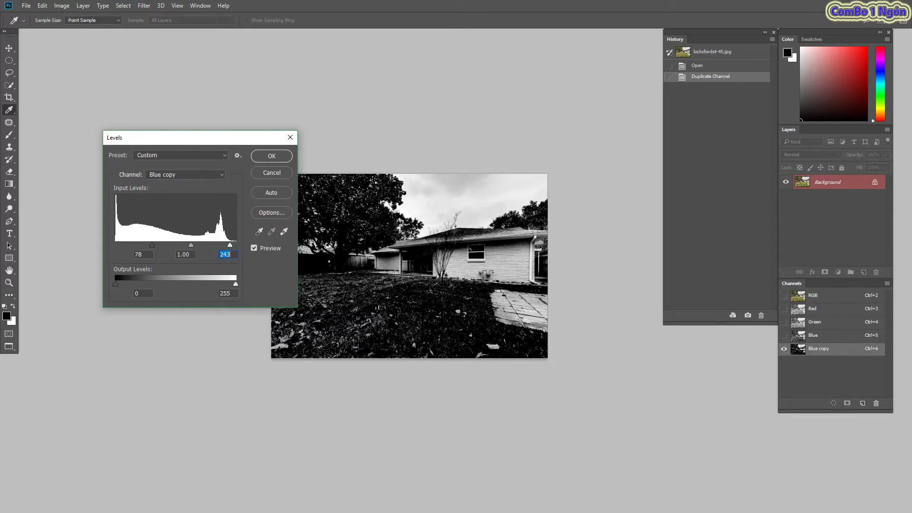
key(Return)
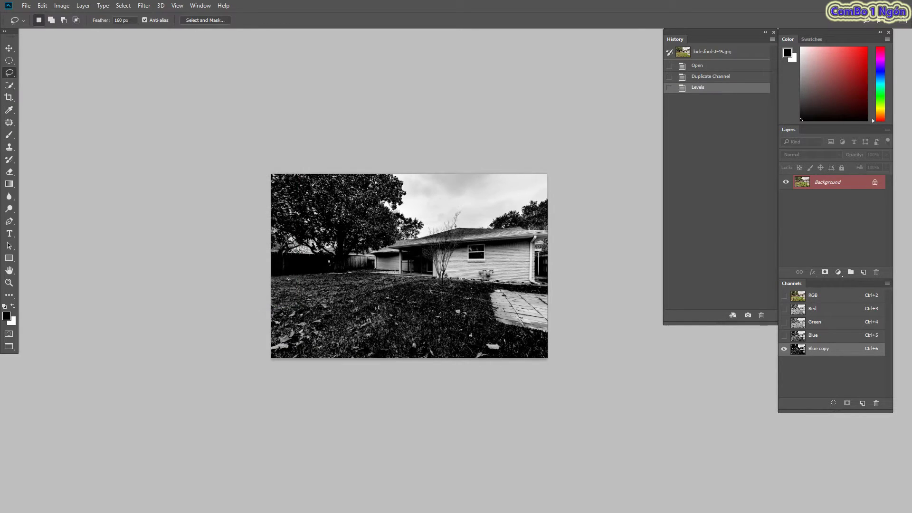
key(ctrl+plus)
Zoom in, pick the Brush tool and paint a black dab on the fence
key(l)
key(ctrl+plus)
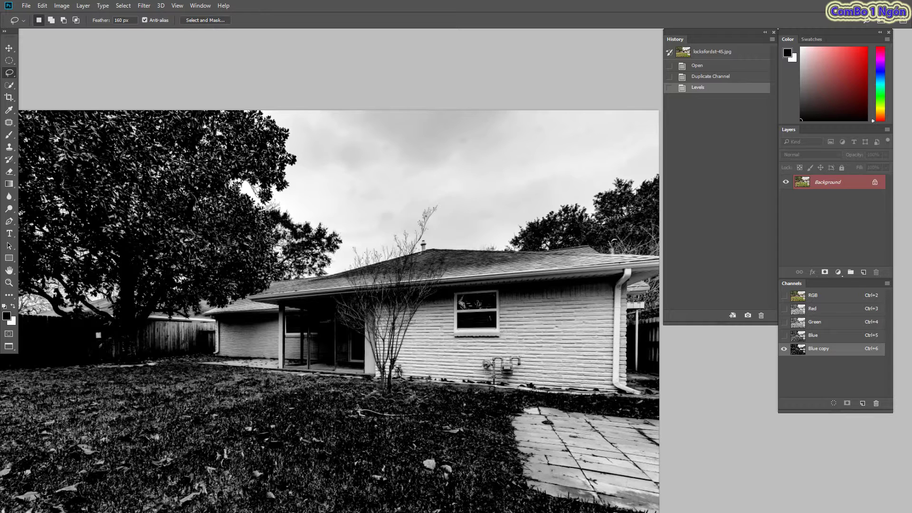
click(9, 135)
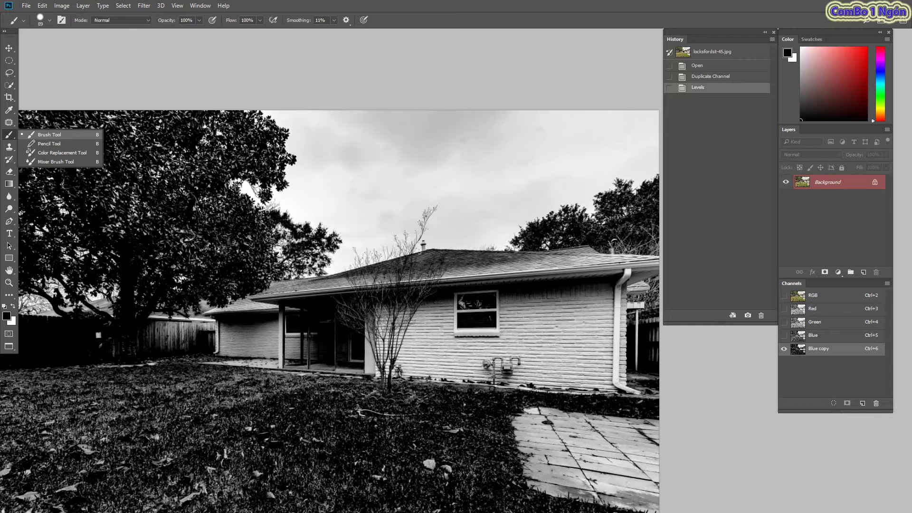
key(Escape)
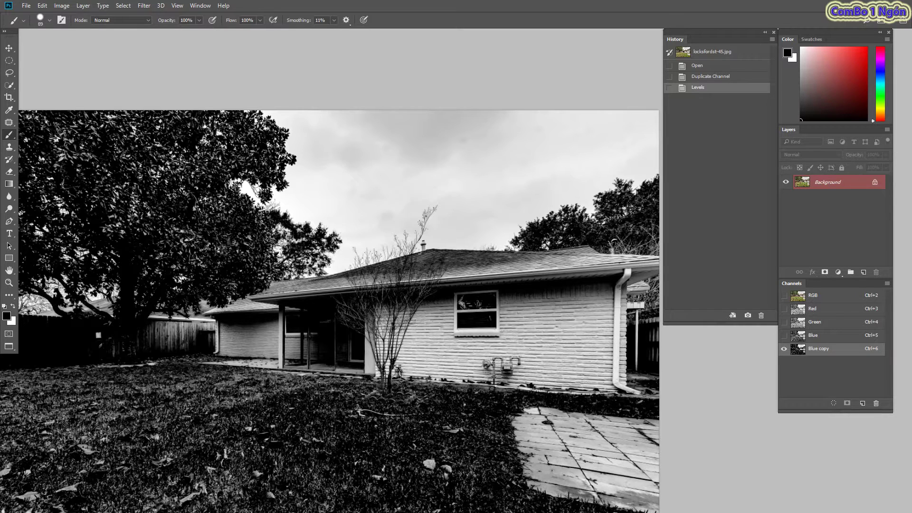
click(189, 330)
Keep Normal blending mode and check opacity, then set brush hardness to 0%
click(121, 20)
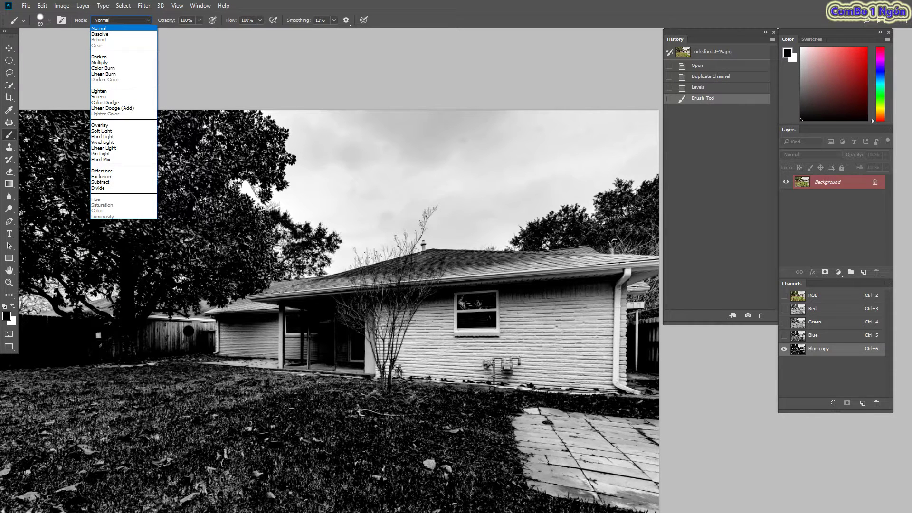
key(Escape)
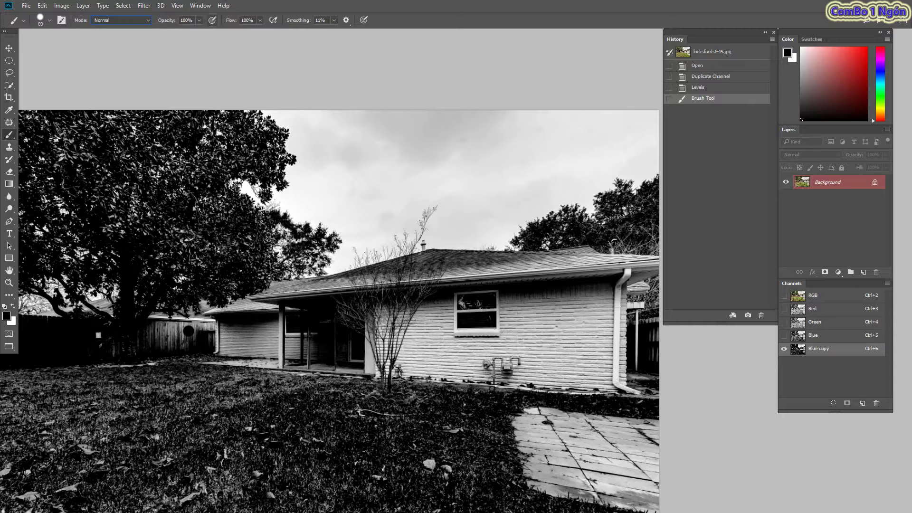
click(199, 20)
click(143, 237)
scroll(233, 291, up, 2)
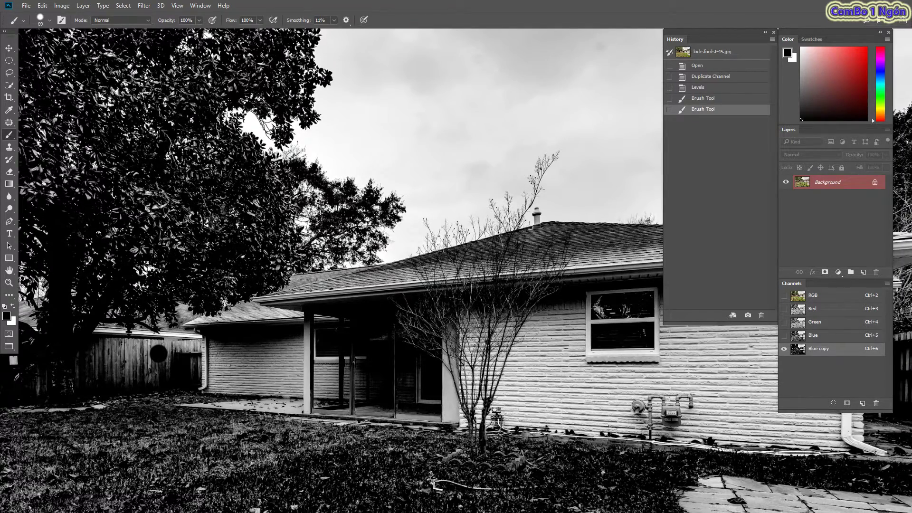
right_click(294, 331)
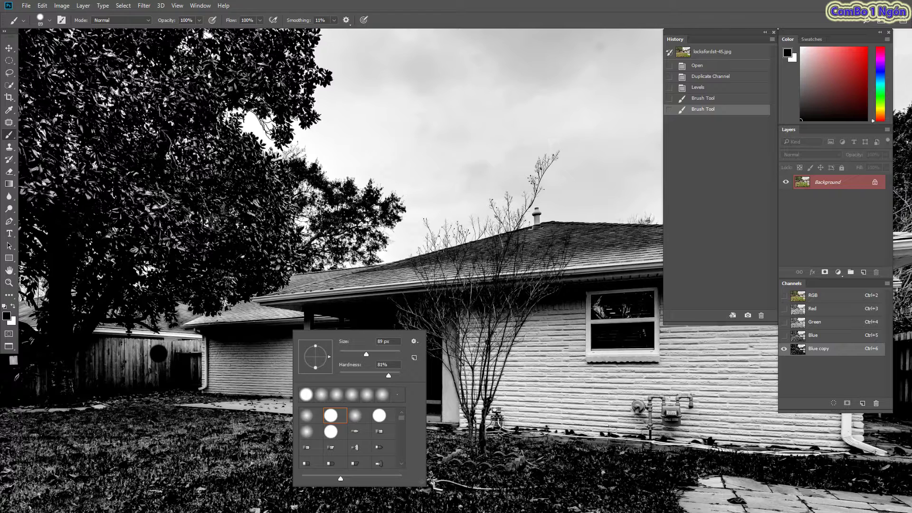
text(0)
key(Return)
Set brush hardness to 85% and dab black onto the roof edge
drag(339, 375, 387, 375)
drag(386, 375, 390, 375)
key(Return)
click(304, 309)
scroll(311, 275, up, 3)
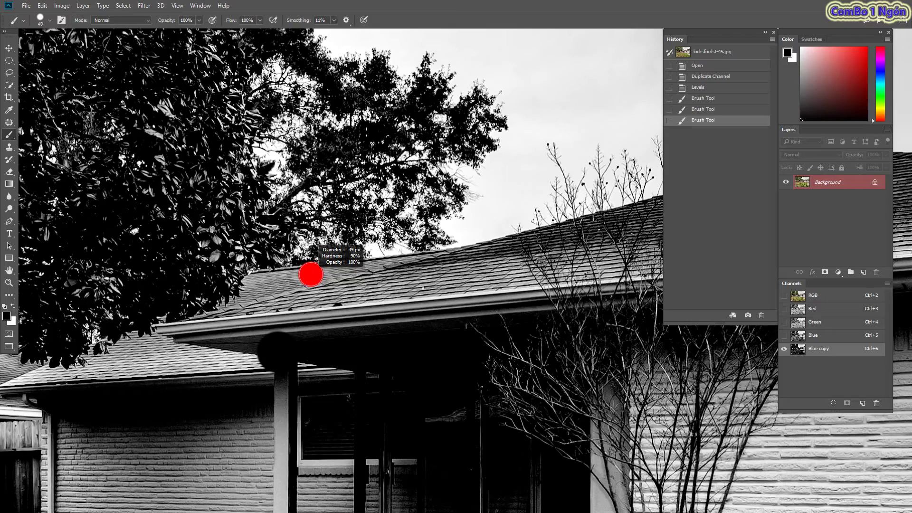
scroll(311, 274, up, 2)
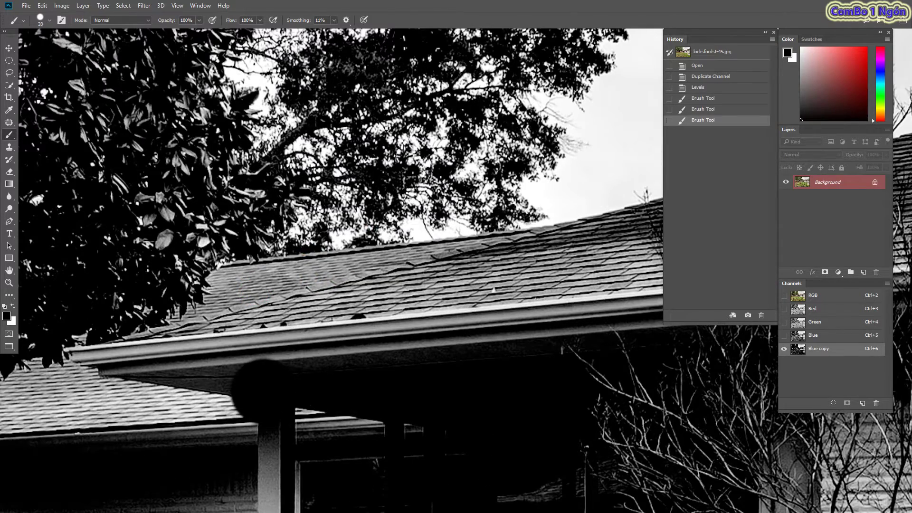
click(223, 278)
Paint black along the roof's top and sloping edges, undoing the stray stroke
scroll(222, 278, down, 1)
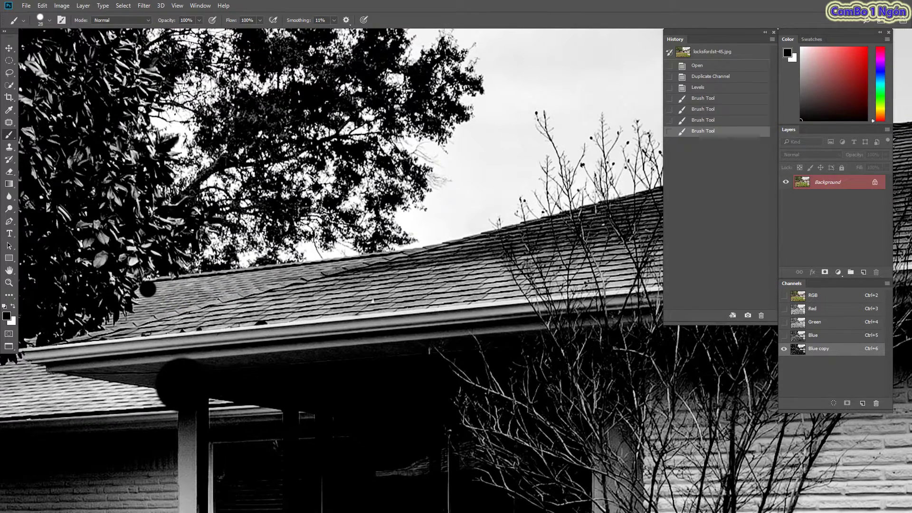
drag(148, 288, 417, 258)
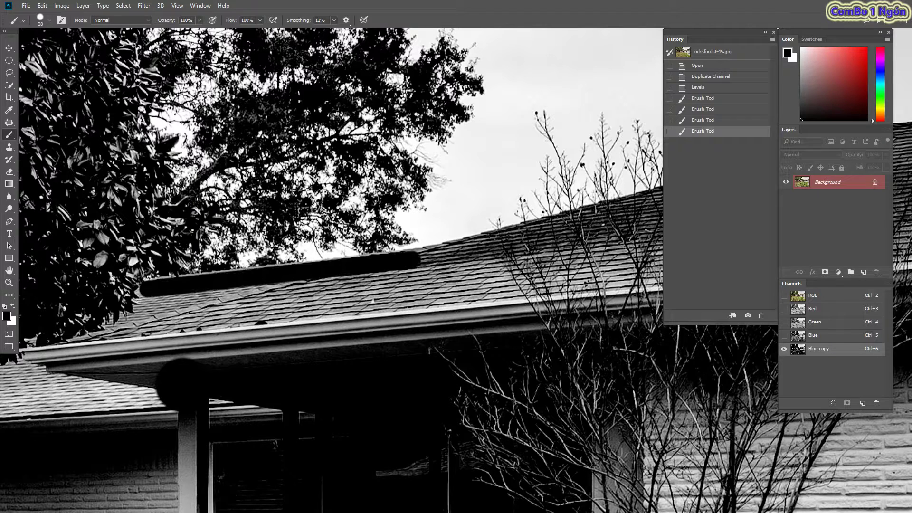
click(418, 258)
scroll(418, 258, down, 1)
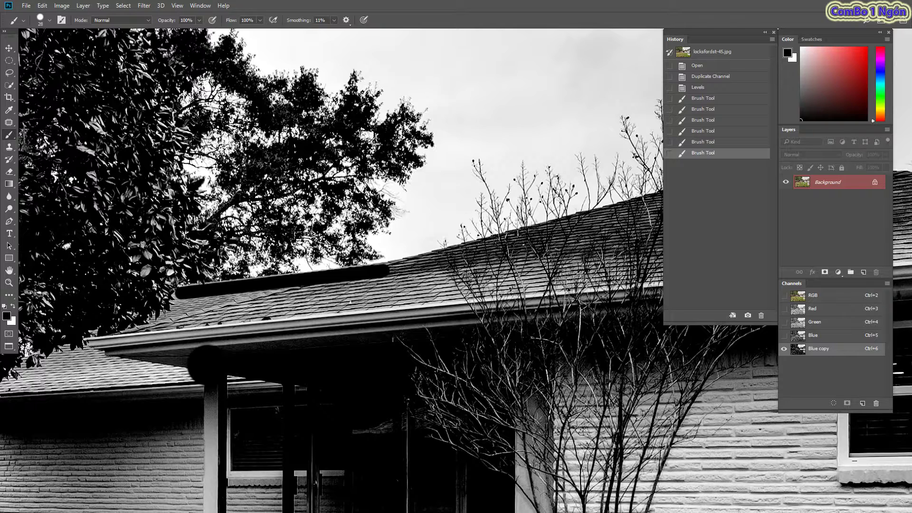
scroll(332, 266, down, 3)
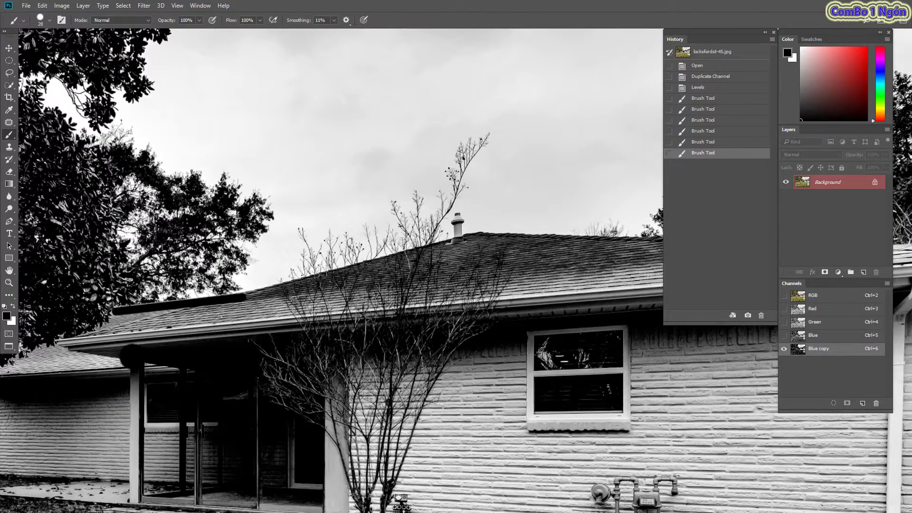
mouse_move(245, 296)
mouse_down()
mouse_move(482, 232)
mouse_move(219, 223)
mouse_move(339, 229)
mouse_up()
scroll(470, 230, up, 2)
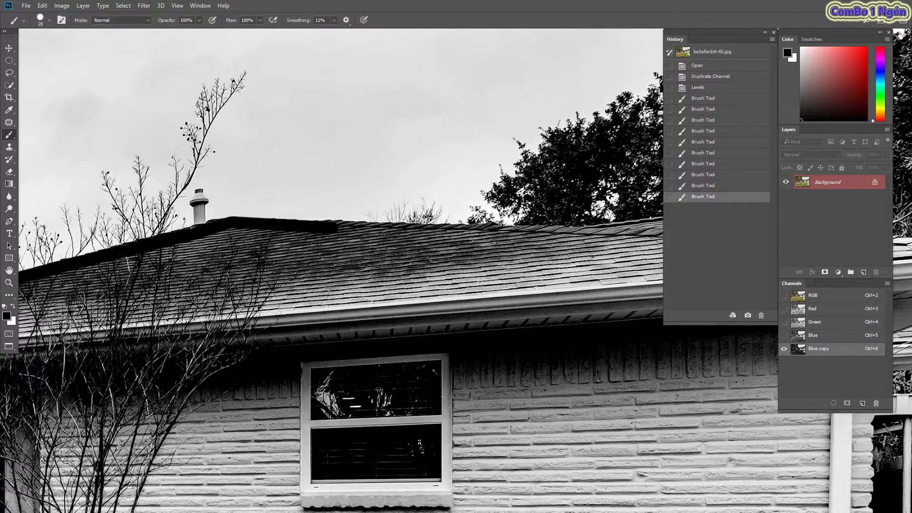
key(ctrl+z)
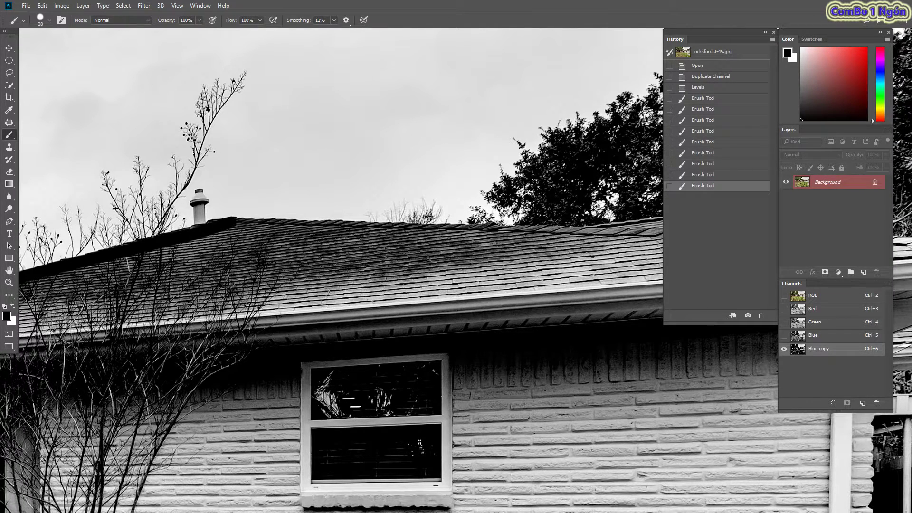
scroll(178, 197, up, 2)
scroll(274, 256, down, 5)
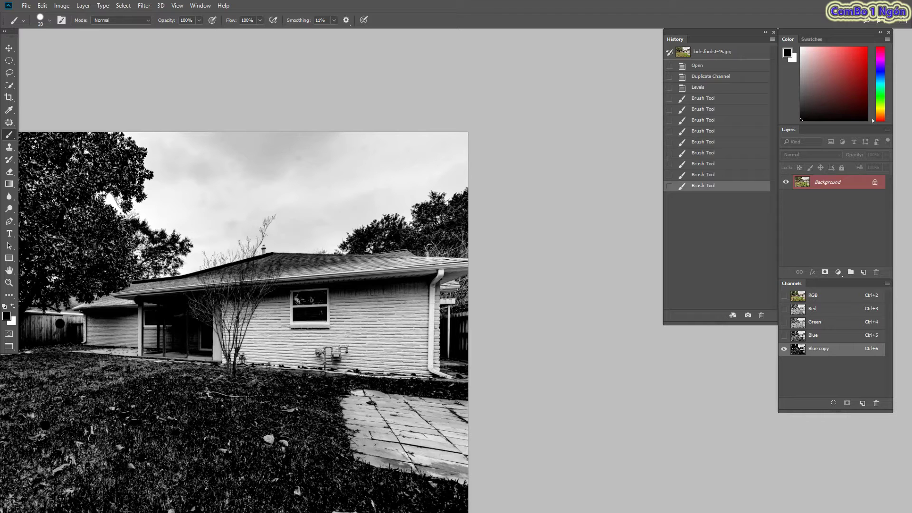
drag(190, 333, 245, 322)
Choose the Dodge tool with Range set to Highlights
click(9, 208)
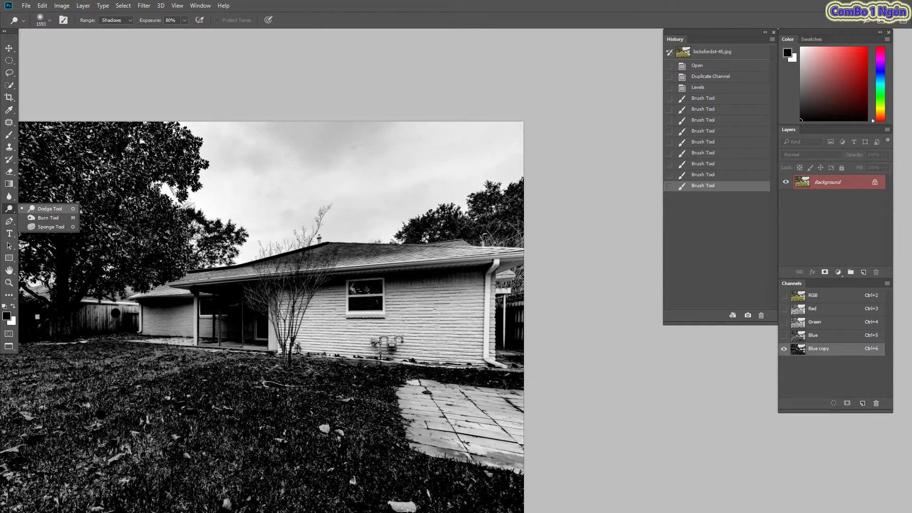
click(262, 153)
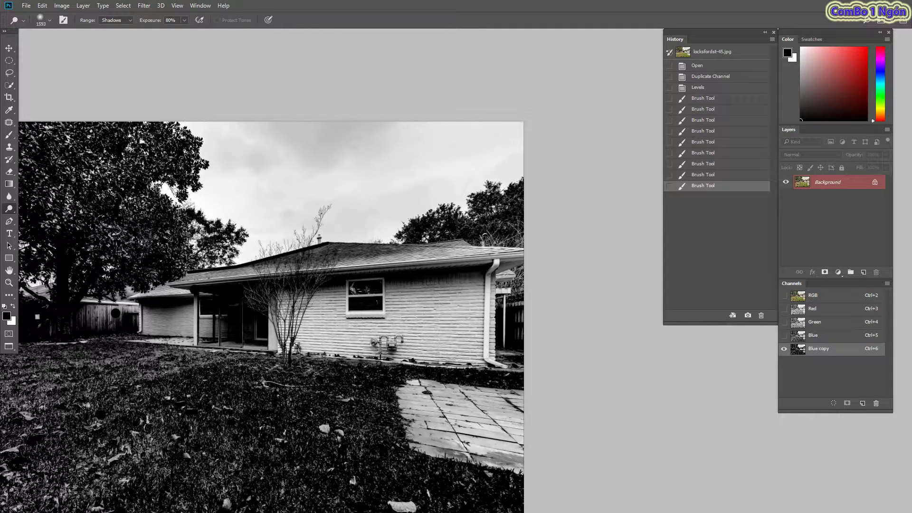
click(116, 20)
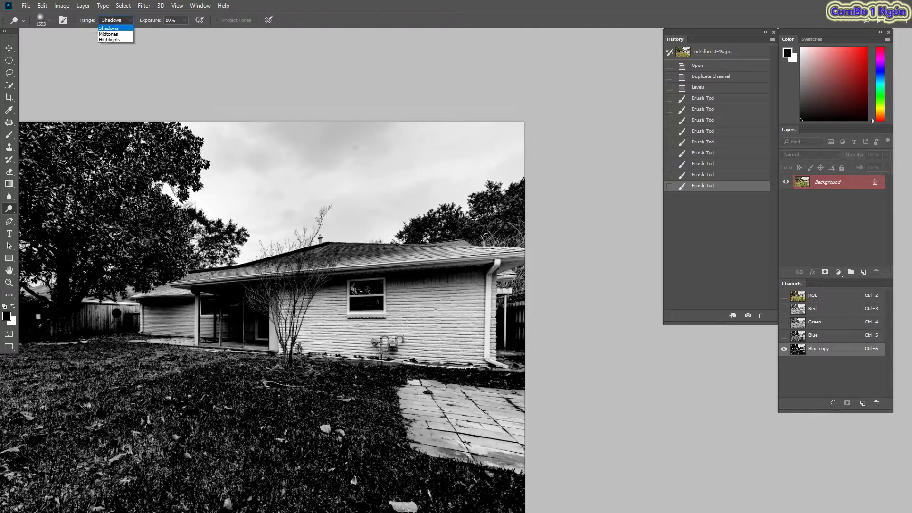
click(112, 40)
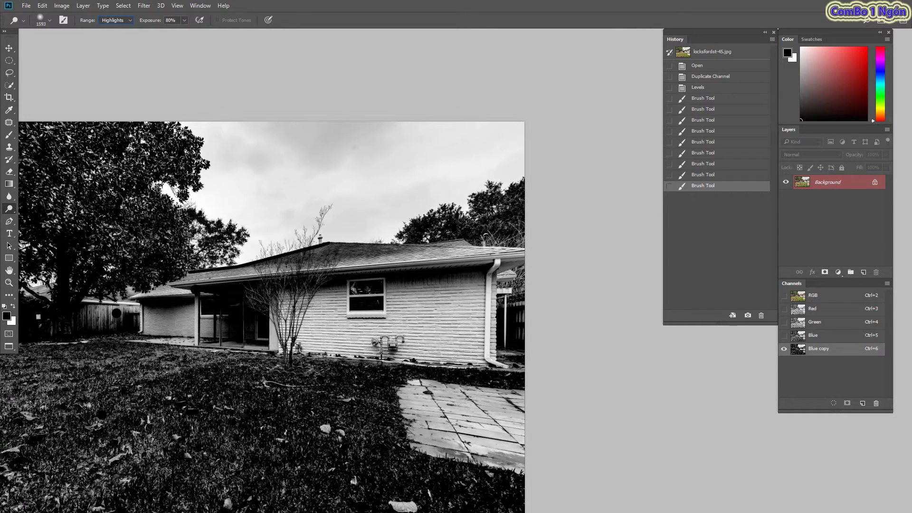
drag(375, 83, 351, 145)
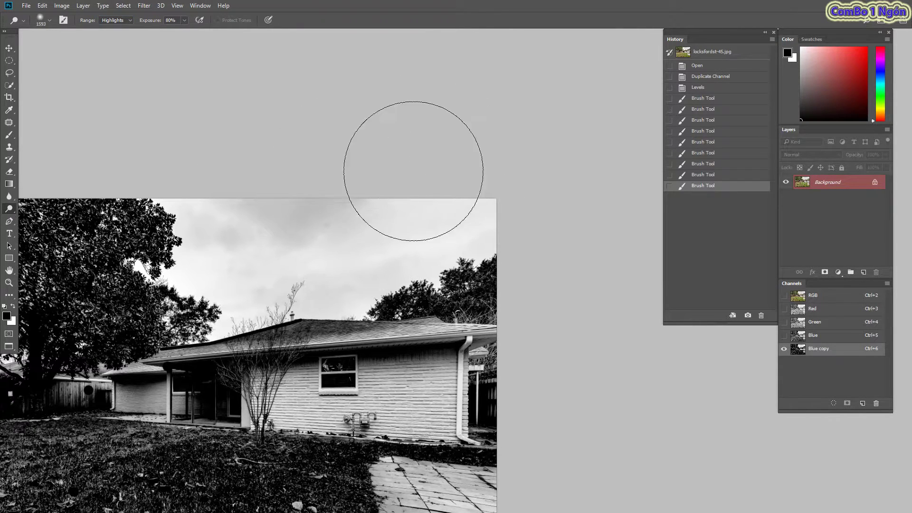
Dodge the sky across the top and upper left with a smaller brush
drag(240, 179, 457, 172)
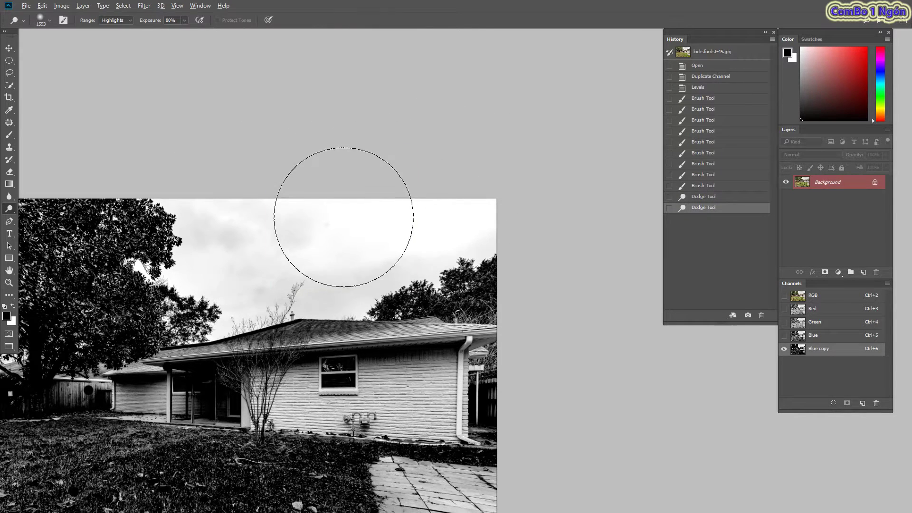
key(bracketleft)
key(bracketleft)
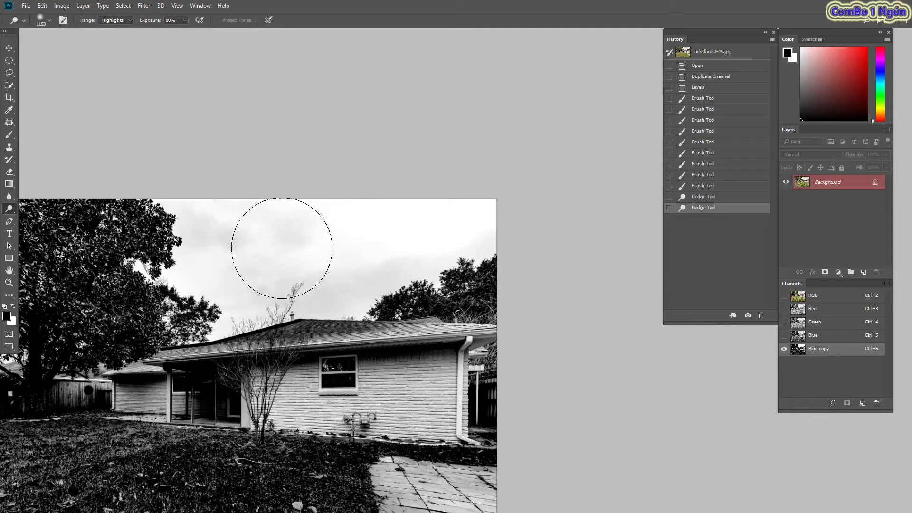
key(bracketleft)
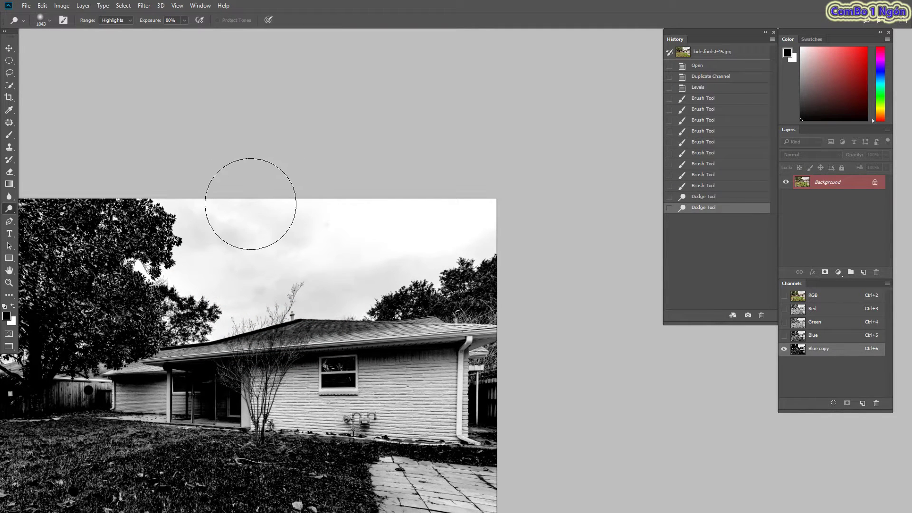
drag(214, 209, 332, 202)
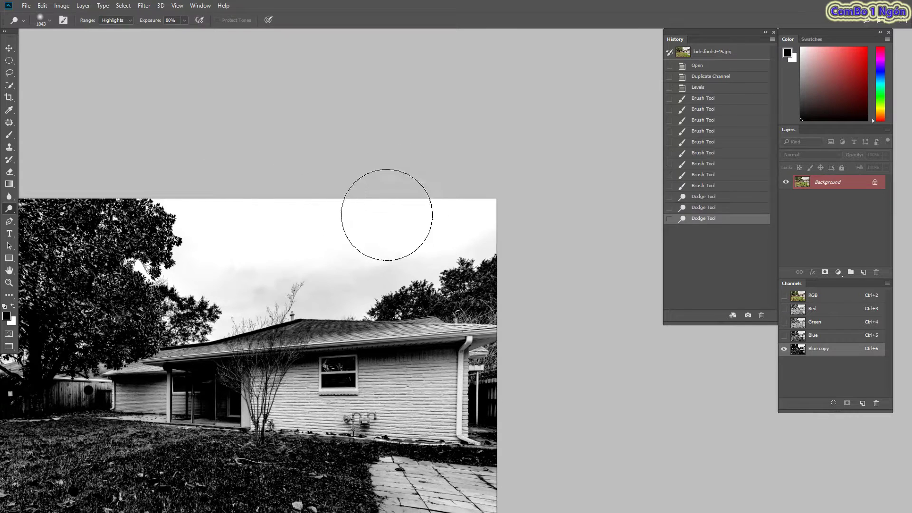
drag(428, 226, 348, 248)
click(348, 248)
drag(480, 203, 427, 206)
click(391, 210)
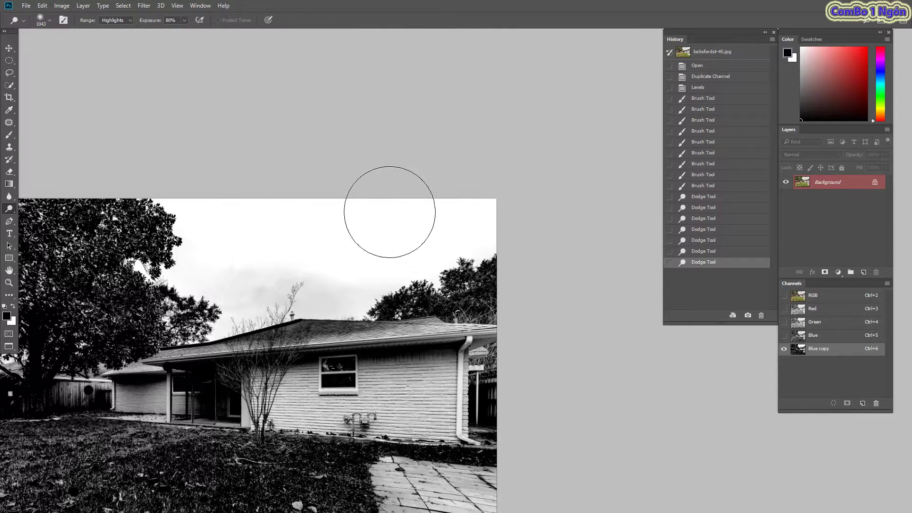
Dodge the sky near the branch tips and chimney, then undo those two strokes
scroll(240, 275, up, 1)
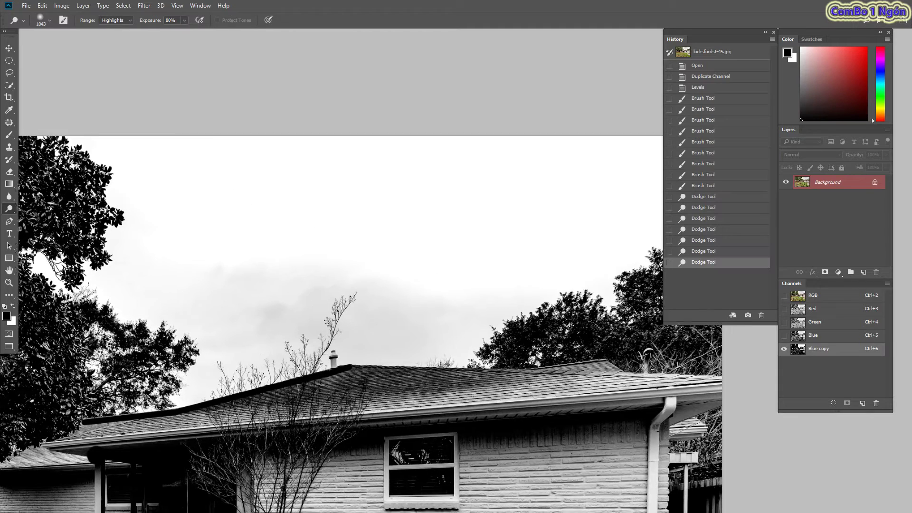
scroll(301, 333, up, 1)
key(bracketleft)
key(bracketleft)
key(bracketleft)
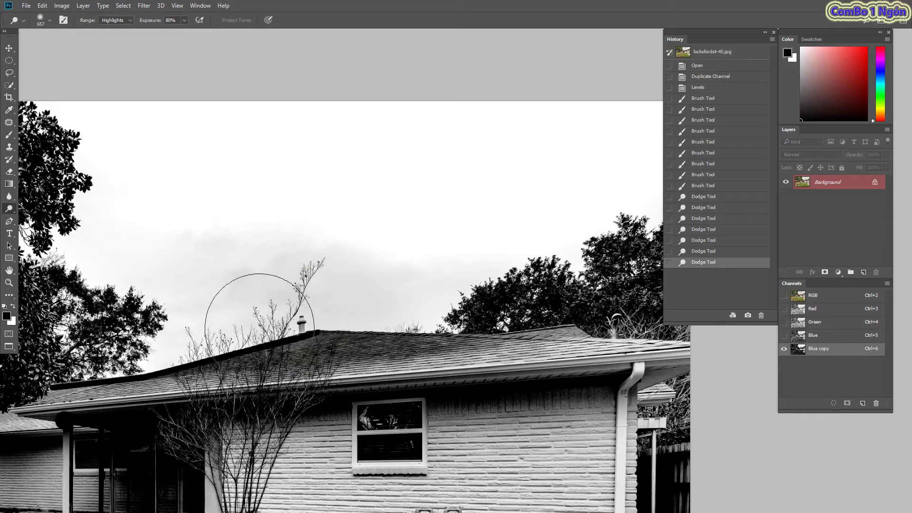
mouse_move(280, 274)
mouse_down()
mouse_move(288, 292)
mouse_move(218, 306)
mouse_up()
drag(356, 278, 546, 266)
key(ctrl+alt+z)
key(ctrl+alt+z)
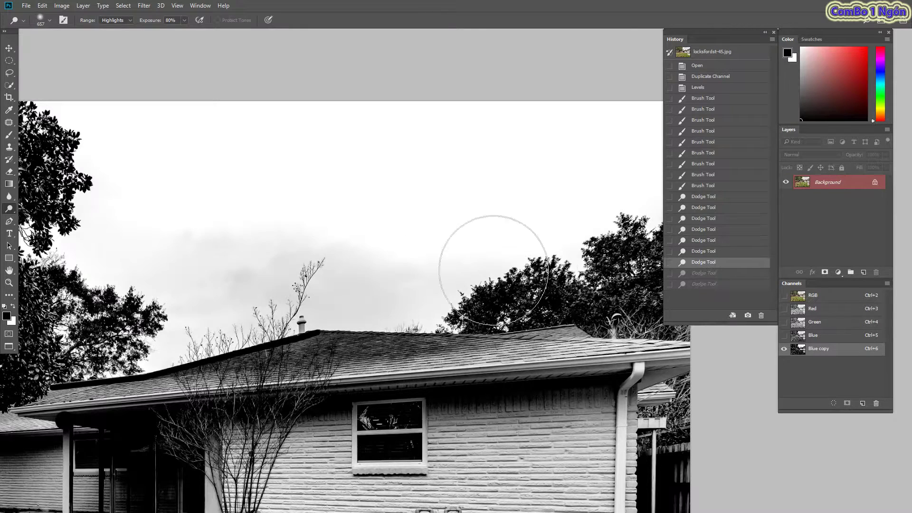
scroll(389, 299, down, 3)
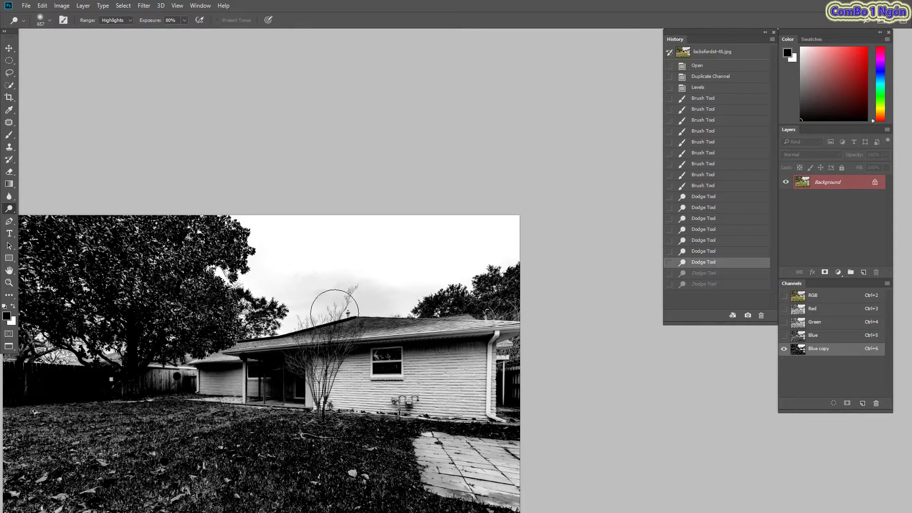
Lasso a loose patch of sky above the roof
click(9, 73)
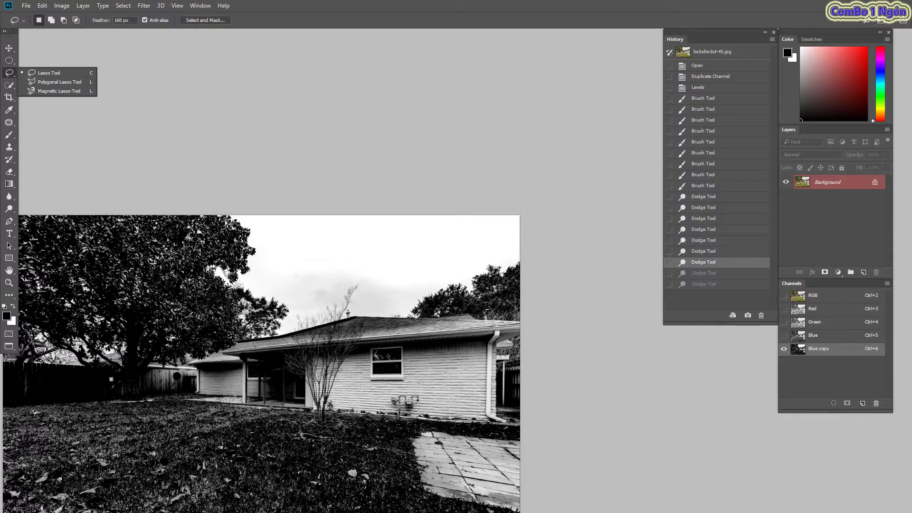
click(47, 73)
mouse_move(299, 244)
mouse_down()
mouse_move(285, 337)
mouse_move(359, 247)
mouse_up()
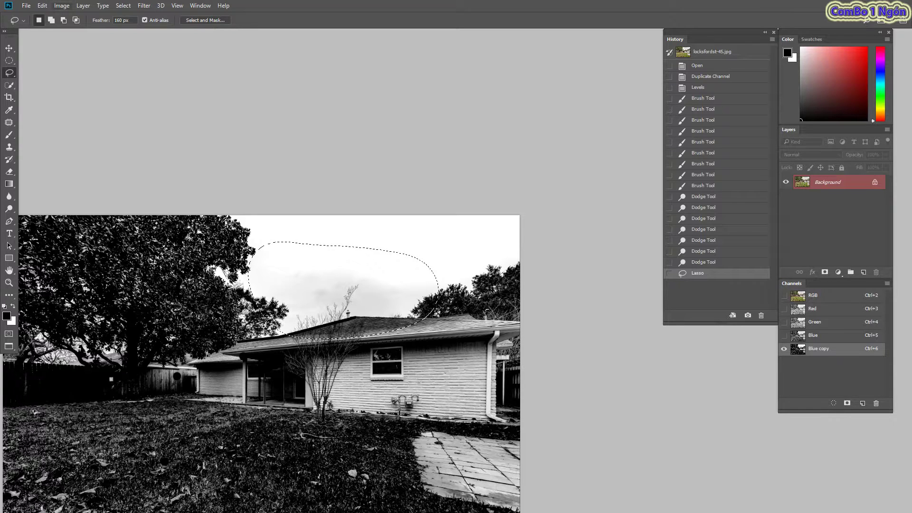
Whiten the lassoed sky patch by lowering the Levels white input point
click(62, 6)
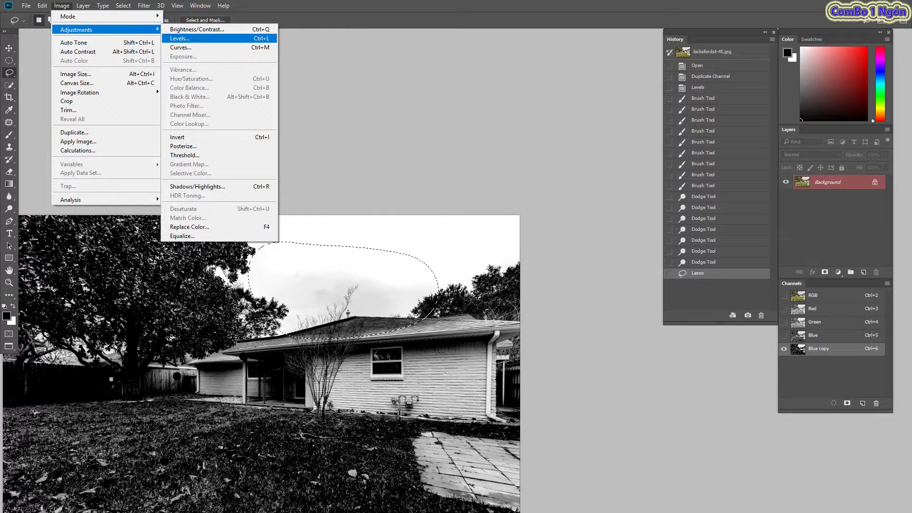
click(179, 38)
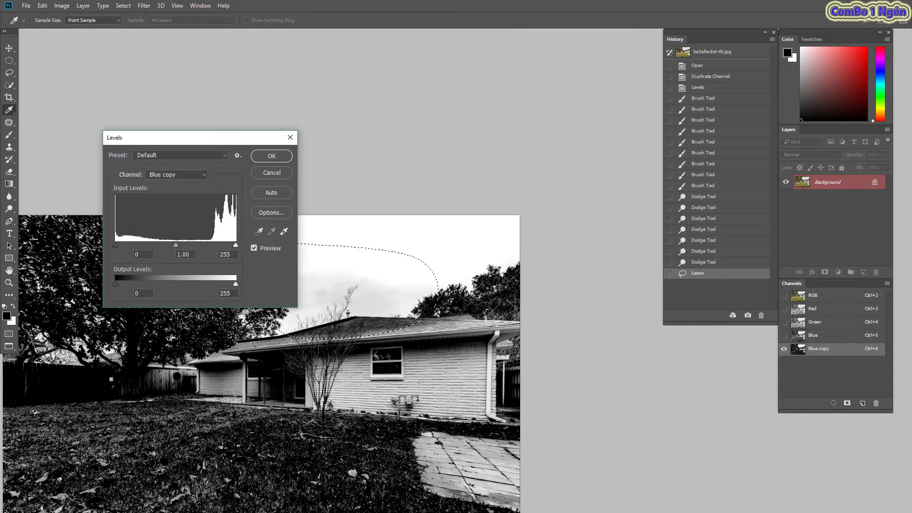
mouse_move(227, 143)
mouse_down()
mouse_move(266, 95)
mouse_move(217, 67)
mouse_up()
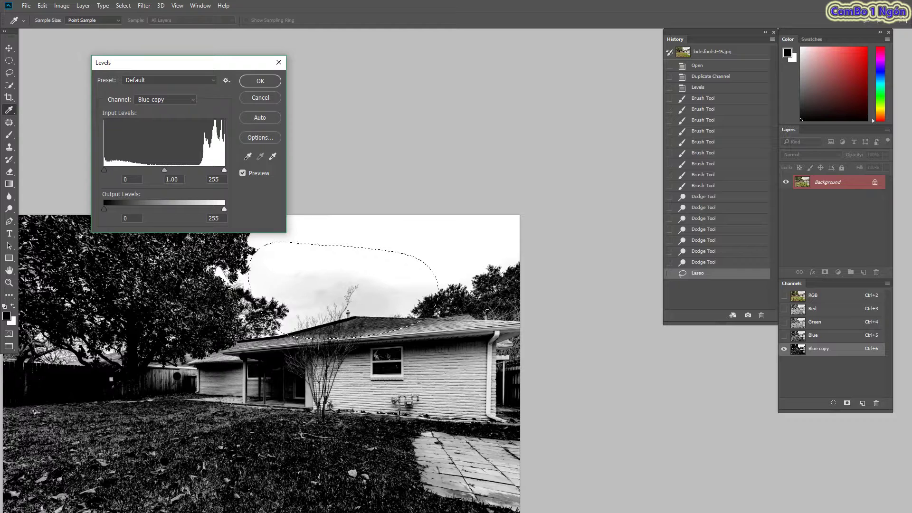
drag(225, 170, 201, 170)
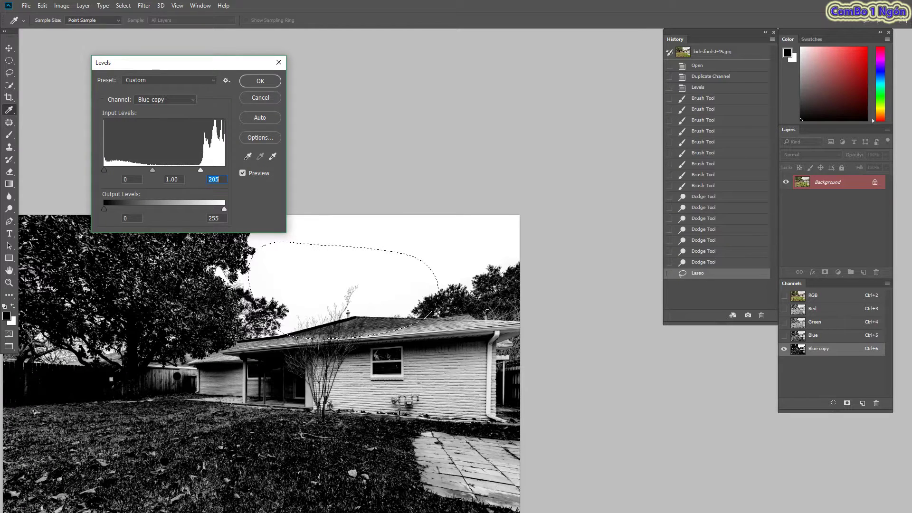
key(Return)
scroll(294, 306, up, 3)
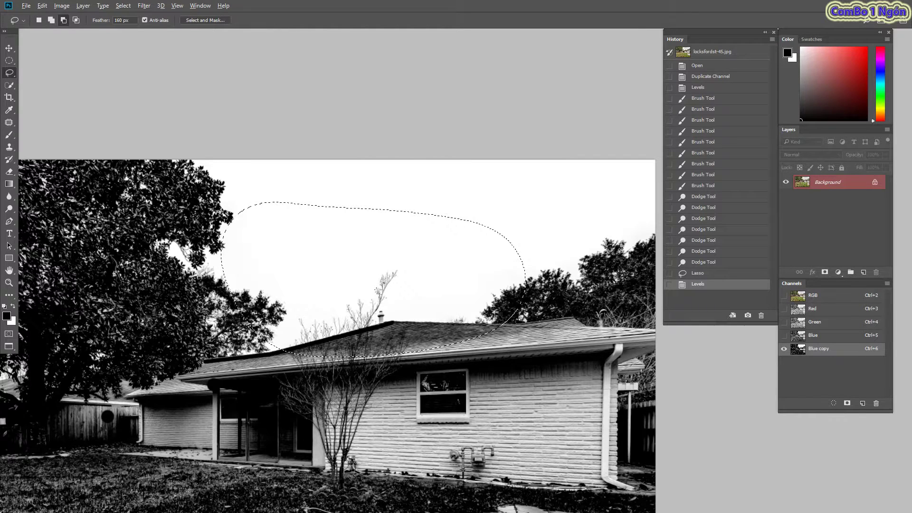
Clear the lasso selection and scroll around to inspect the near-white sky
key(ctrl+d)
scroll(264, 384, down, 1)
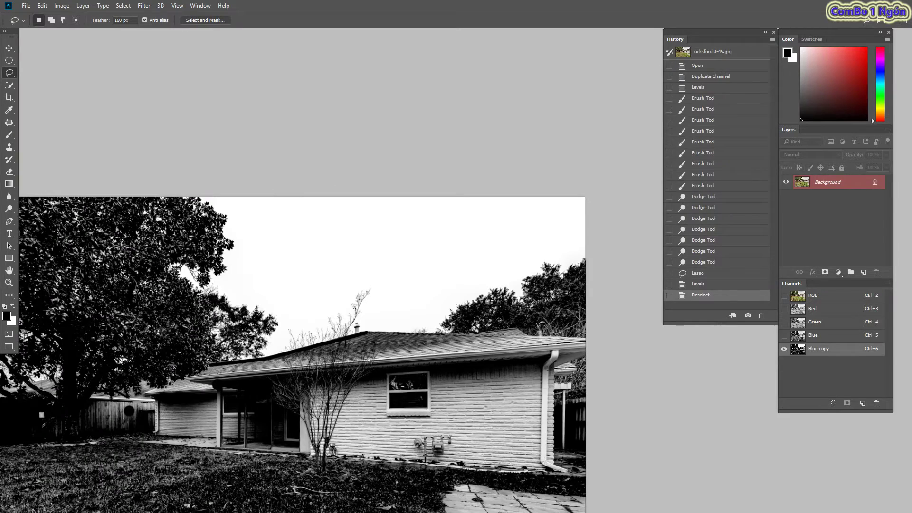
scroll(377, 346, up, 2)
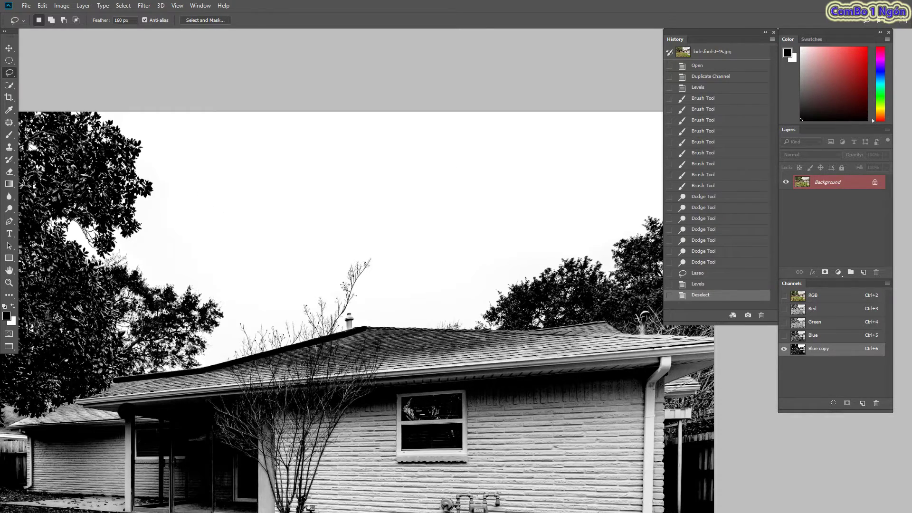
scroll(390, 330, down, 1)
scroll(317, 323, down, 1)
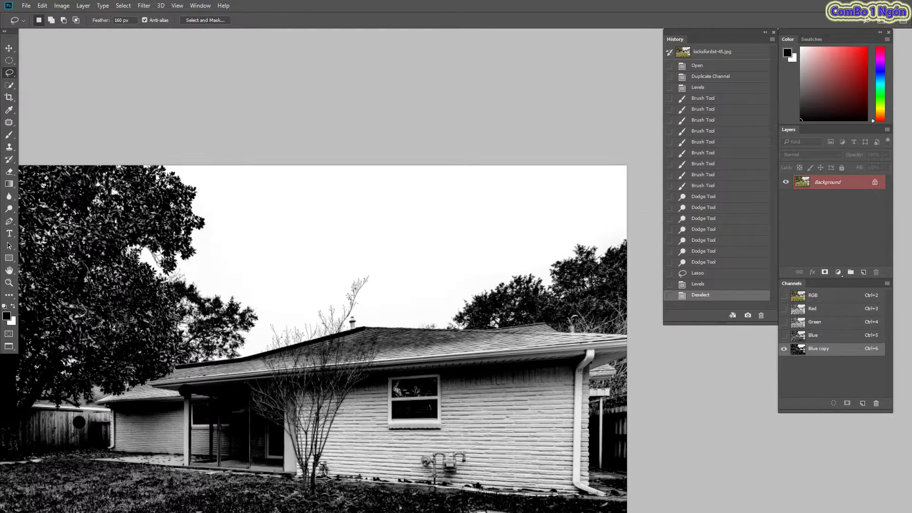
scroll(332, 333, left, 2)
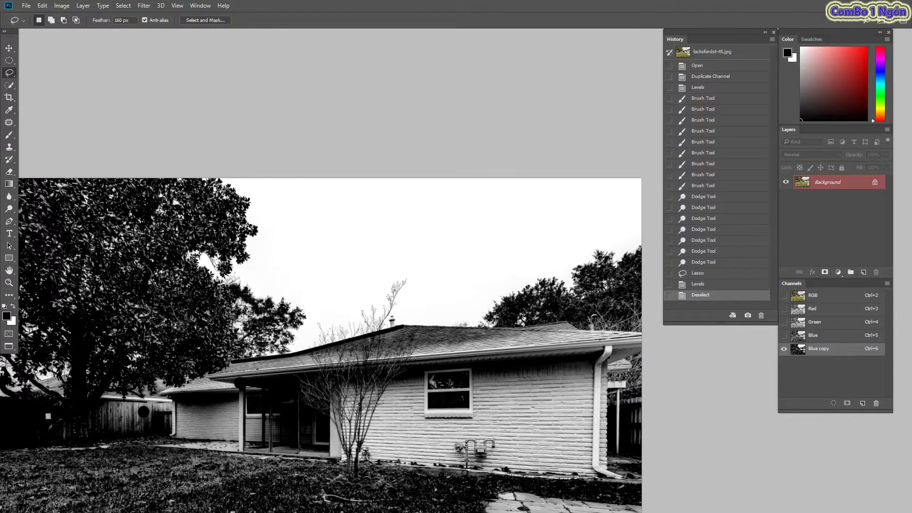
scroll(332, 333, left, 2)
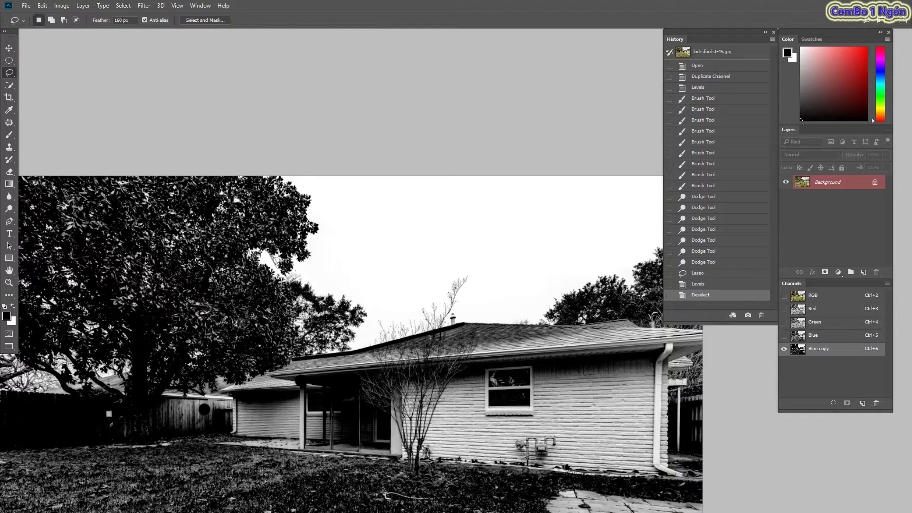
click(9, 209)
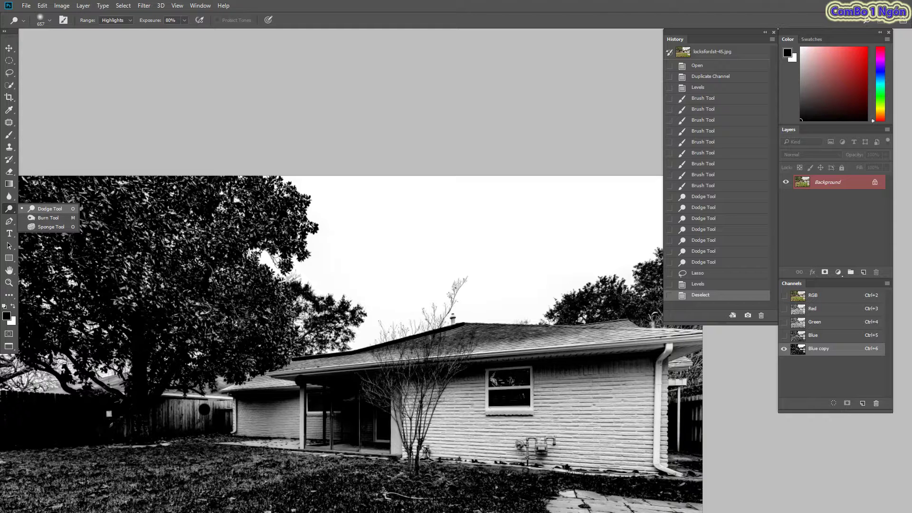
Choose the Burn tool limited to Shadows and enlarge its brush
click(47, 217)
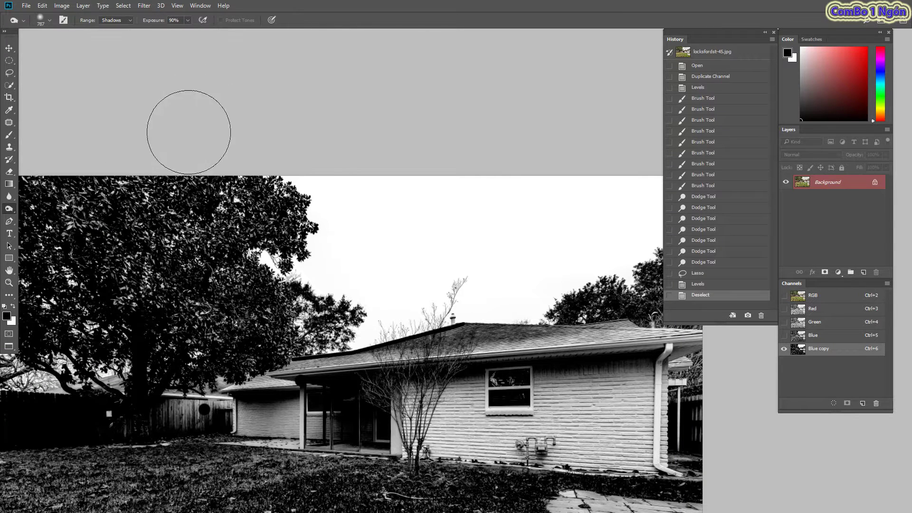
scroll(143, 76, up, 1)
click(116, 19)
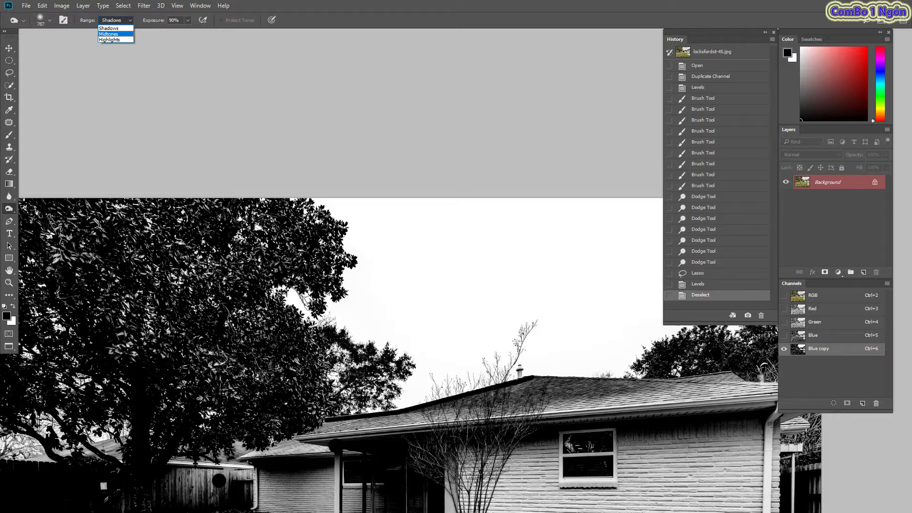
click(108, 28)
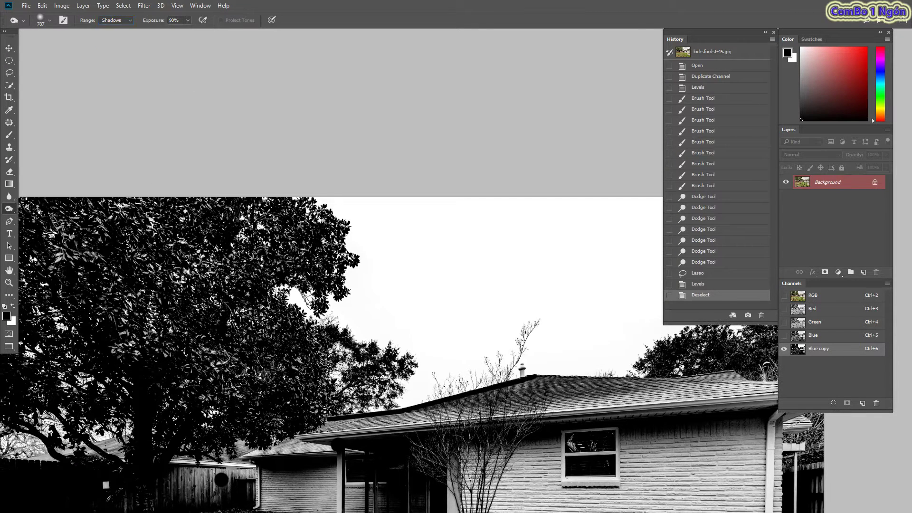
scroll(223, 337, down, 2)
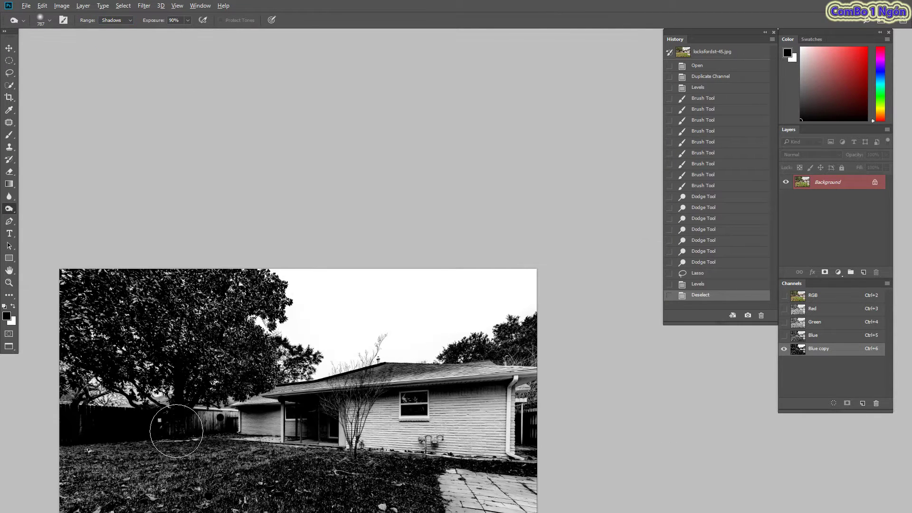
key(bracketright)
key(bracketright)
key(bracketright)
Burn the tree canopy, fence, house walls, roof and porch darker
drag(356, 336, 354, 314)
scroll(354, 314, up, 1)
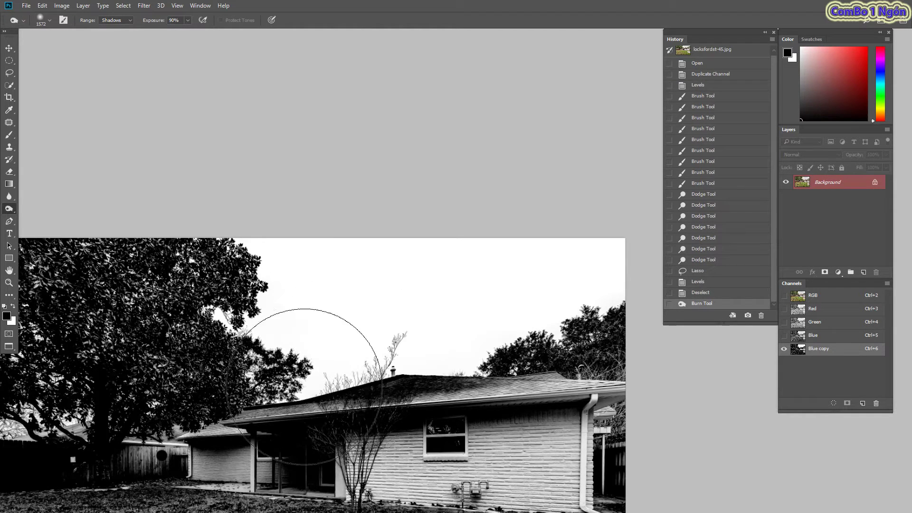
drag(305, 380, 252, 397)
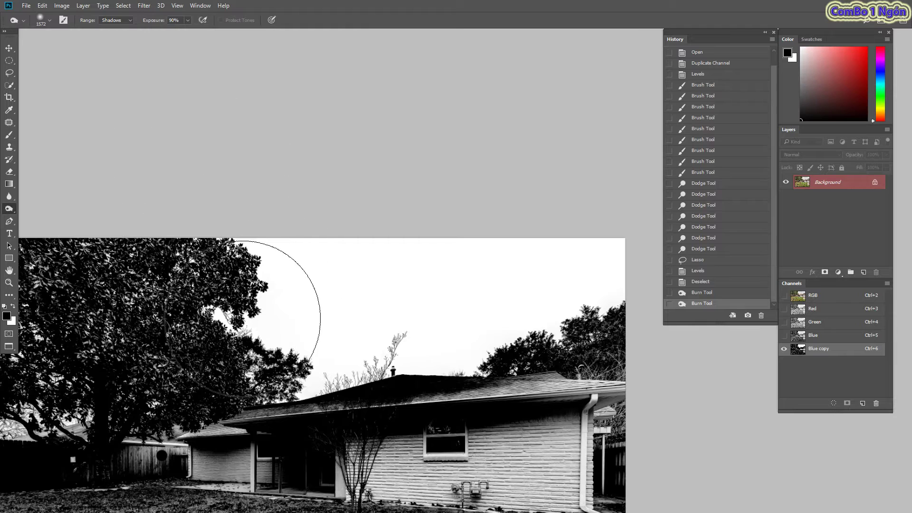
mouse_move(208, 290)
mouse_down()
mouse_move(91, 284)
mouse_move(204, 266)
mouse_up()
key(ctrl+minus)
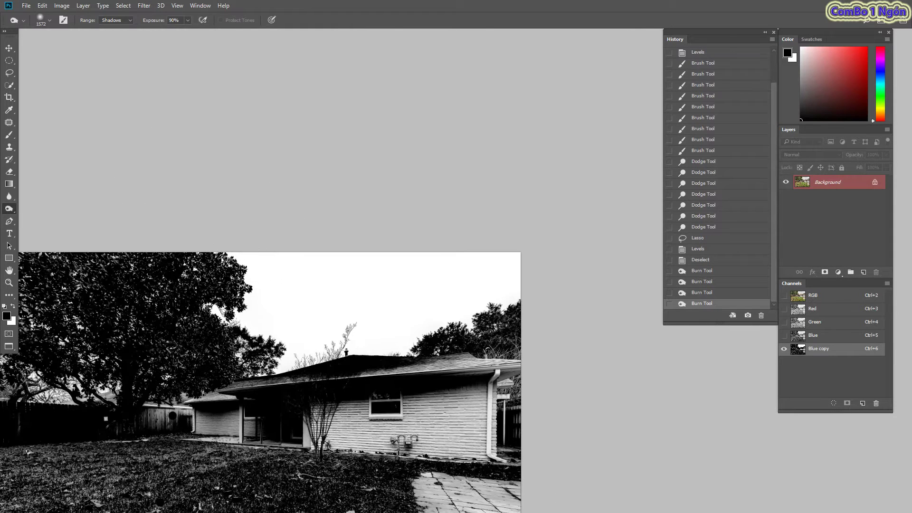
mouse_move(92, 387)
mouse_down()
mouse_move(124, 423)
mouse_move(152, 397)
mouse_up()
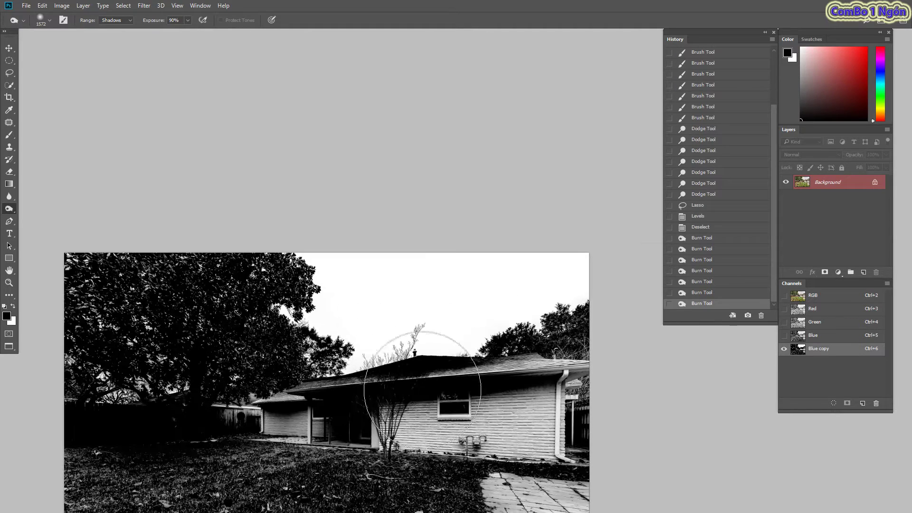
mouse_move(502, 369)
mouse_down()
mouse_move(509, 336)
mouse_move(559, 397)
mouse_move(427, 346)
mouse_up()
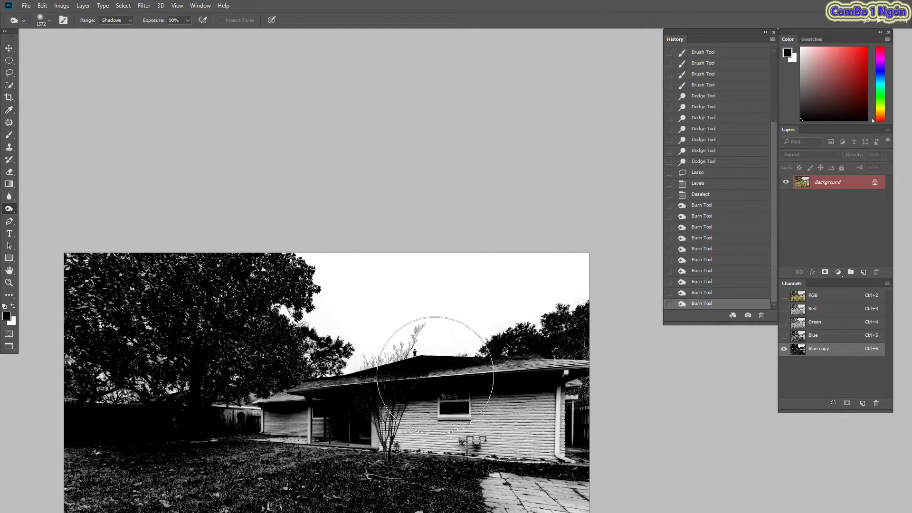
mouse_move(306, 407)
mouse_down()
mouse_move(332, 408)
mouse_move(418, 380)
mouse_up()
scroll(325, 426, down, 1)
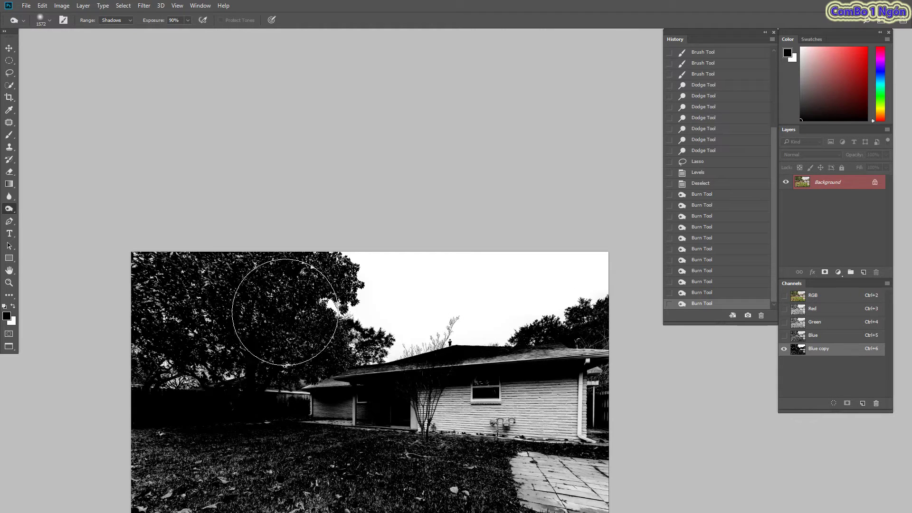
click(9, 135)
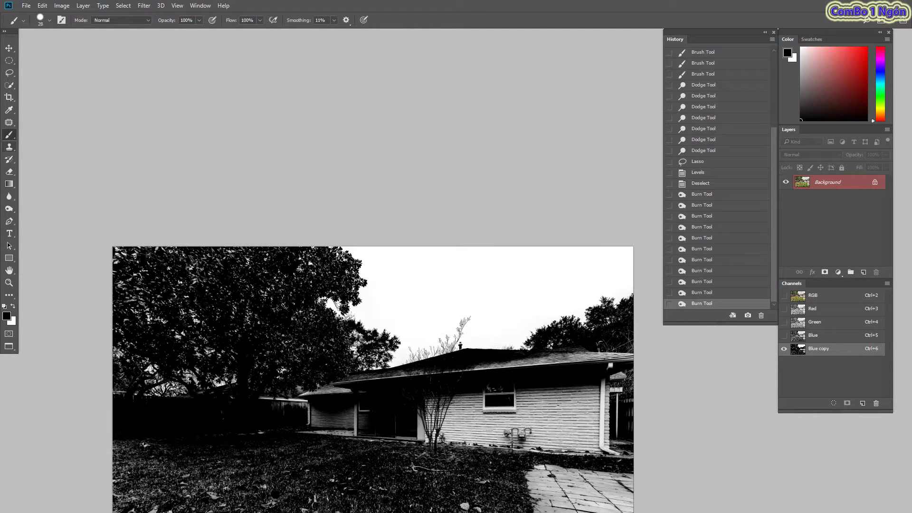
Switch to the standard Brush tool from the painting tool variants
right_click(9, 135)
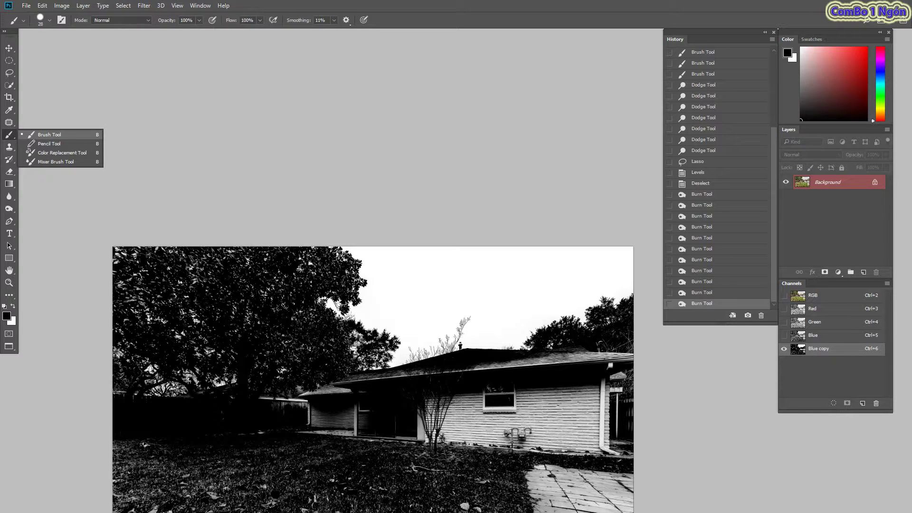
click(50, 134)
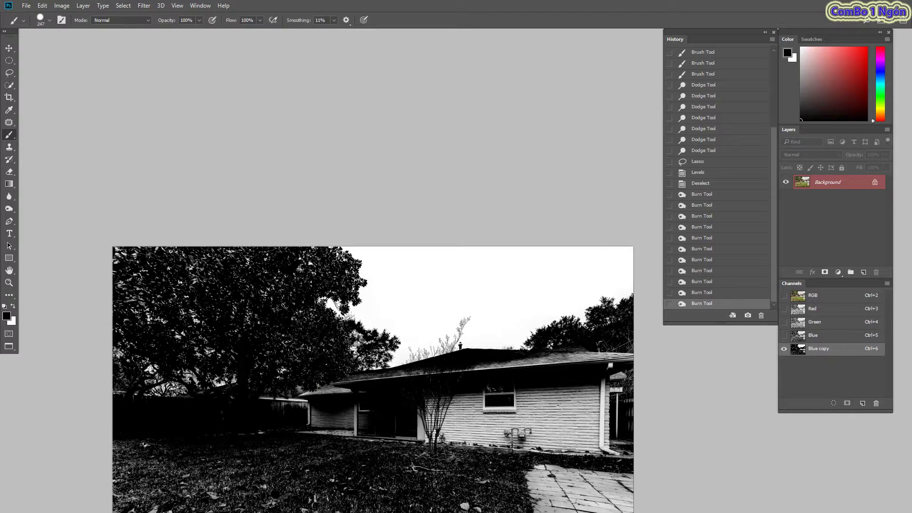
scroll(332, 399, up, 2)
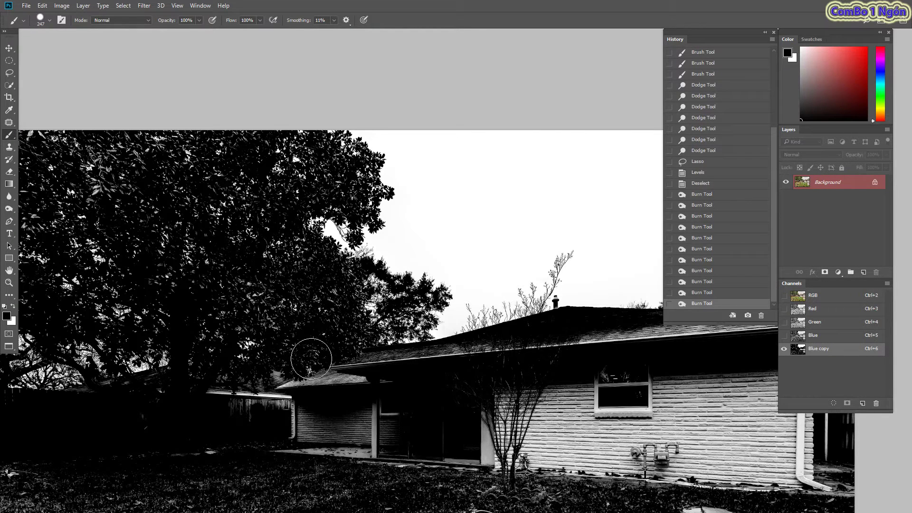
Set the black brush to about 417 px at 90% hardness and paint over the porch and roof
right_click(307, 333)
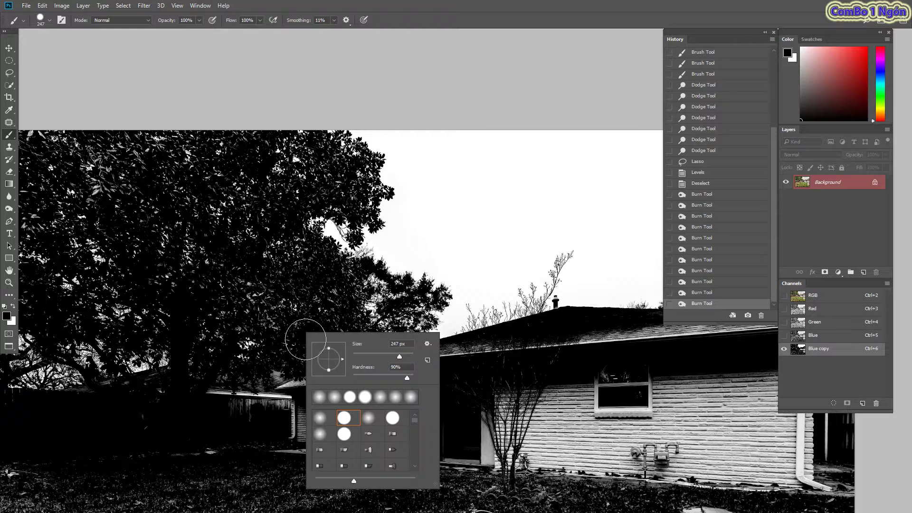
mouse_move(399, 356)
mouse_down()
mouse_move(413, 356)
mouse_move(404, 356)
mouse_up()
key(Return)
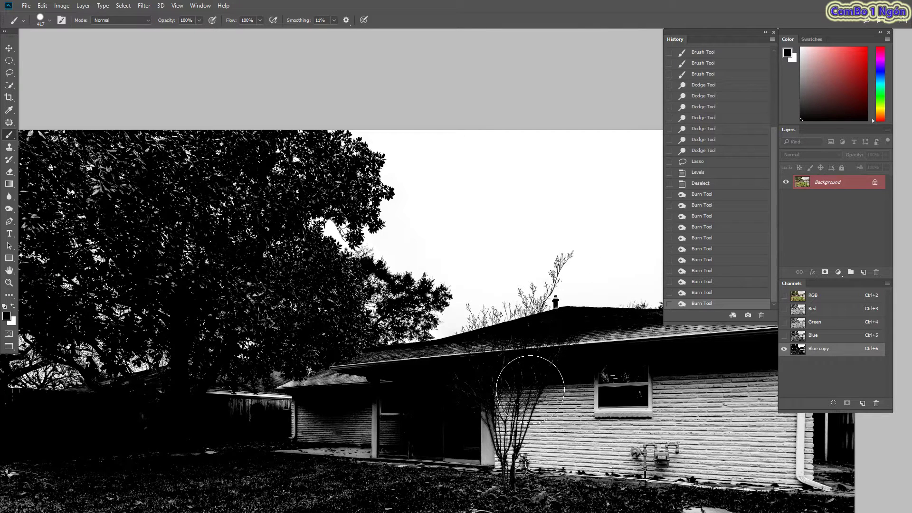
right_click(404, 401)
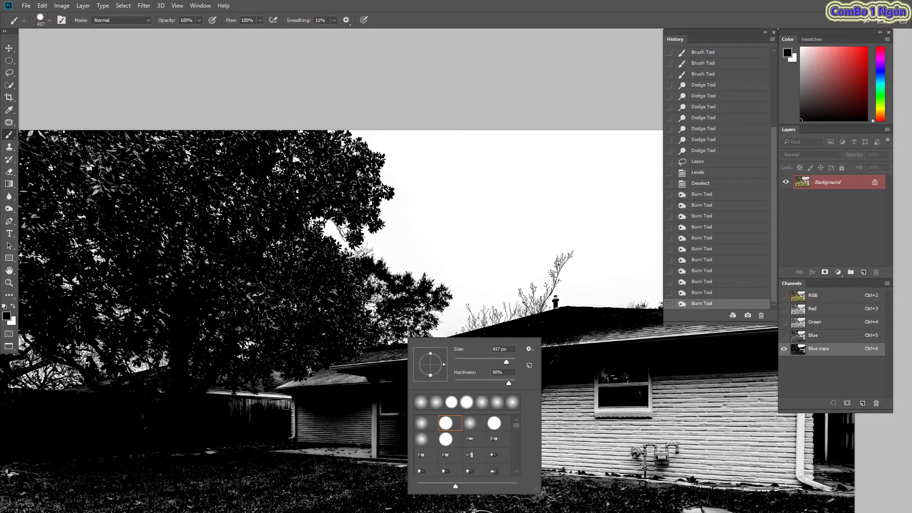
click(588, 351)
drag(562, 380, 466, 395)
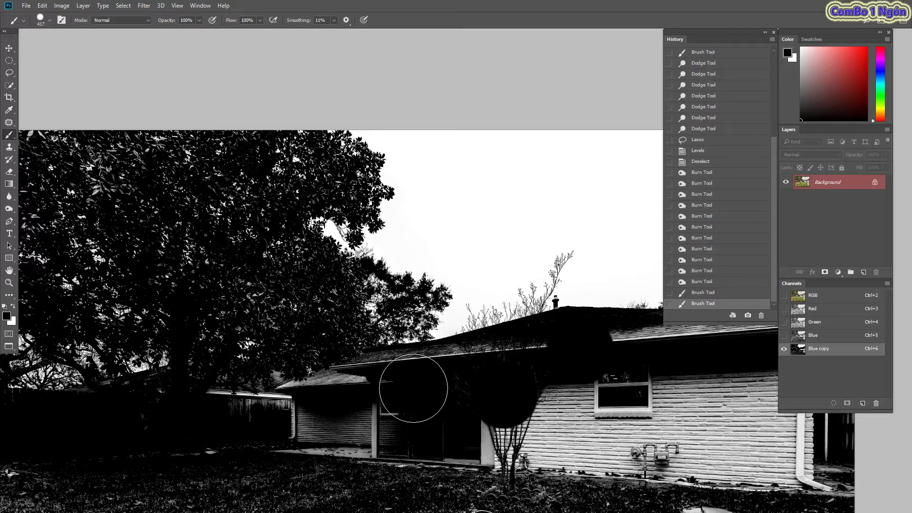
Resize the brush with the bracket keys to roughly 1300 px
key(bracketright)
key(bracketright)
key(bracketright)
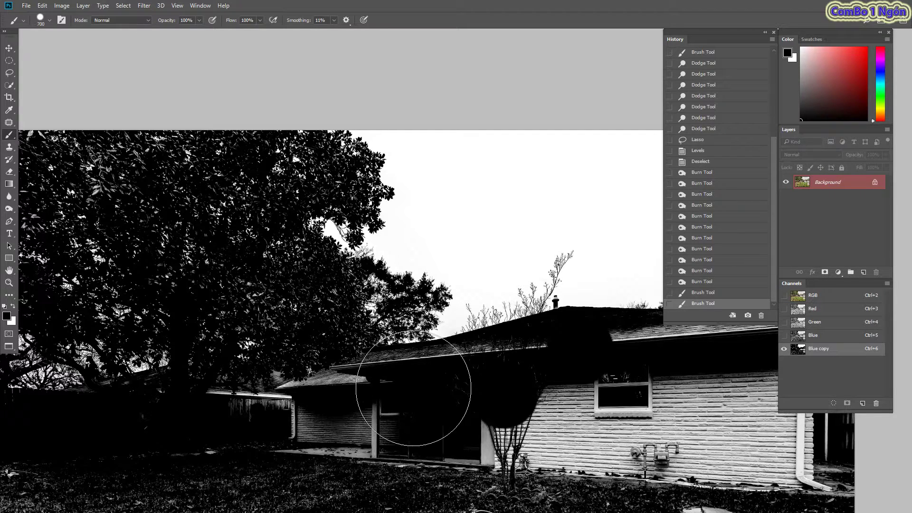
key(bracketright)
key(bracketright)
key(bracketright)
key(bracketright)
key(bracketright)
key(bracketright)
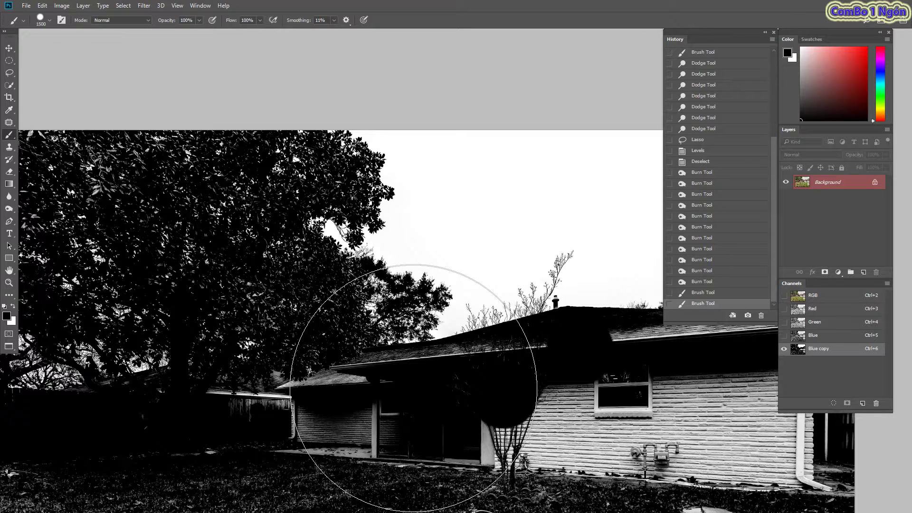
key(bracketleft)
key(bracketright)
key(bracketright)
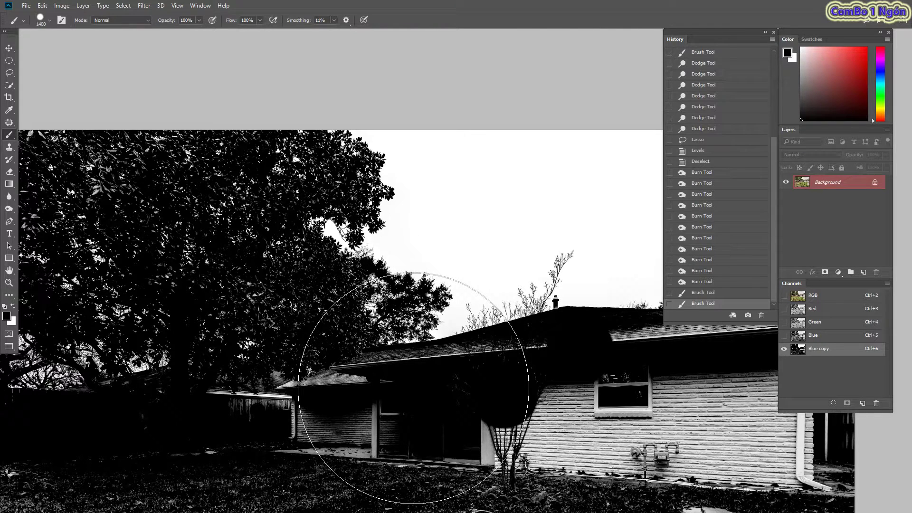
key(bracketleft)
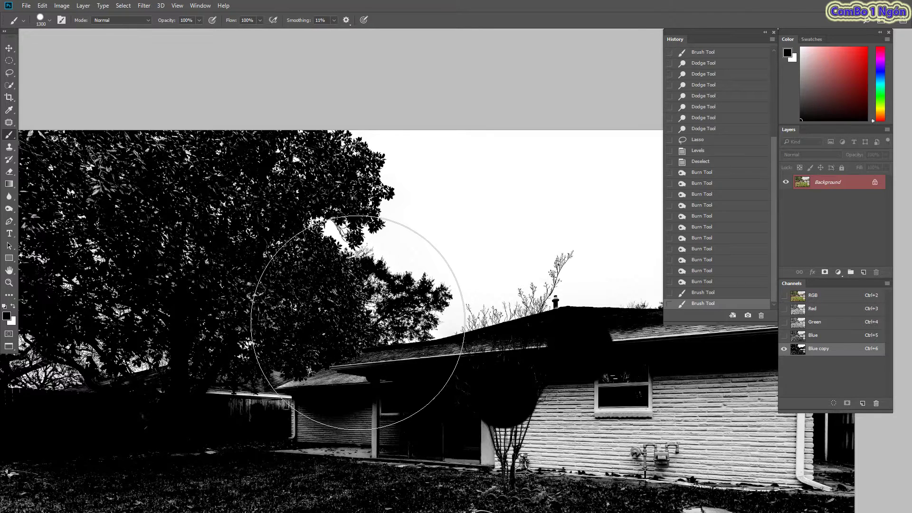
Shrink and soften the brush for painting the fence detail
alt+right_click(366, 325)
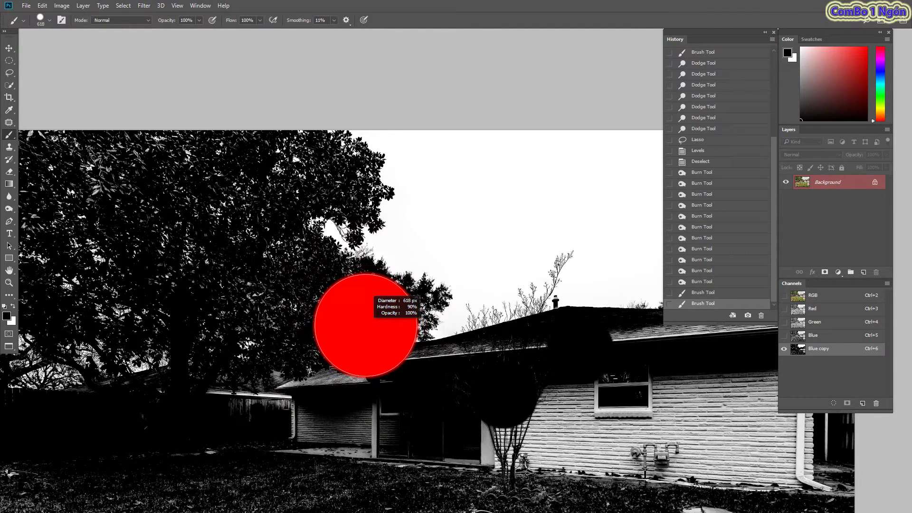
mouse_move(365, 325)
mouse_down()
mouse_move(350, 325)
mouse_move(473, 325)
mouse_move(437, 325)
mouse_move(433, 292)
mouse_move(433, 313)
mouse_move(404, 307)
mouse_up()
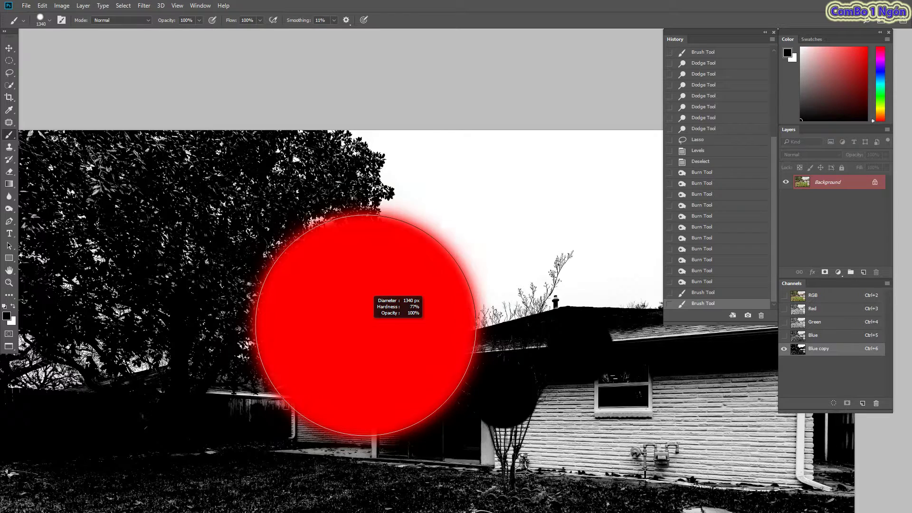
drag(404, 307, 407, 328)
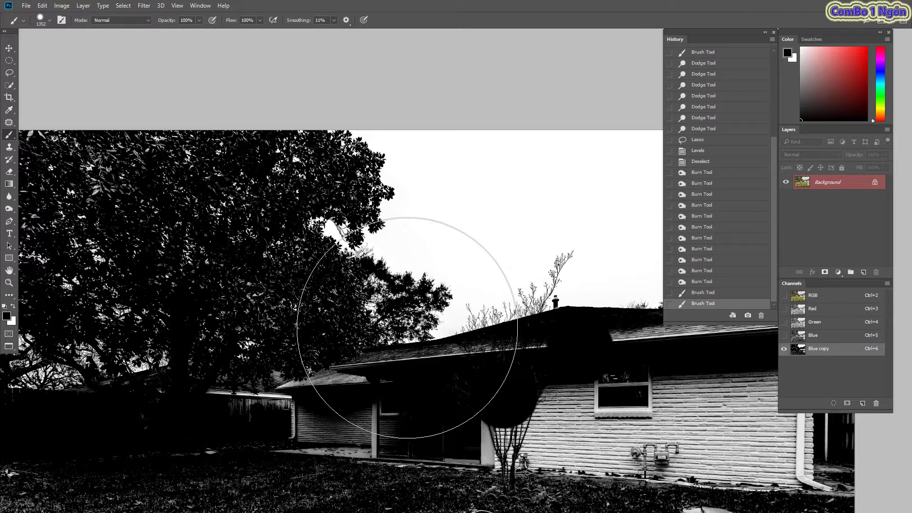
mouse_move(338, 308)
mouse_down()
mouse_move(342, 292)
mouse_move(255, 308)
mouse_up()
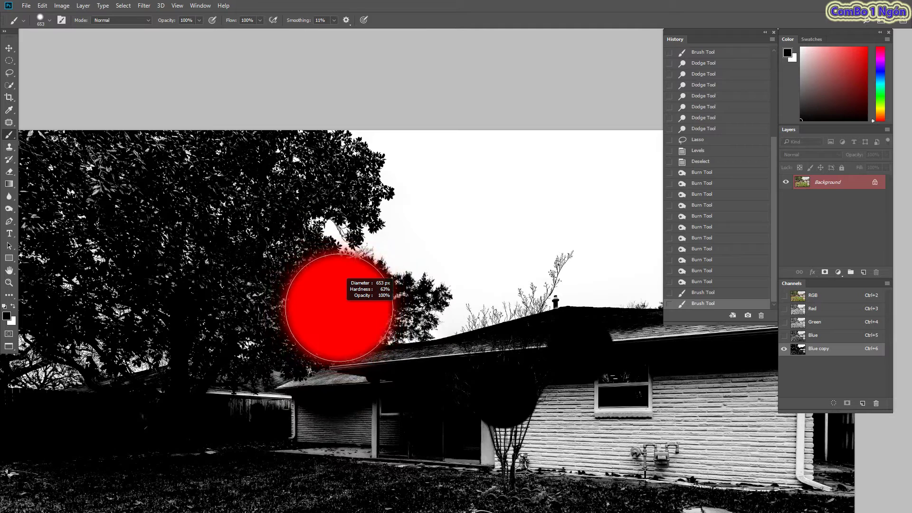
mouse_move(339, 307)
mouse_down()
mouse_move(306, 307)
mouse_move(391, 296)
mouse_up()
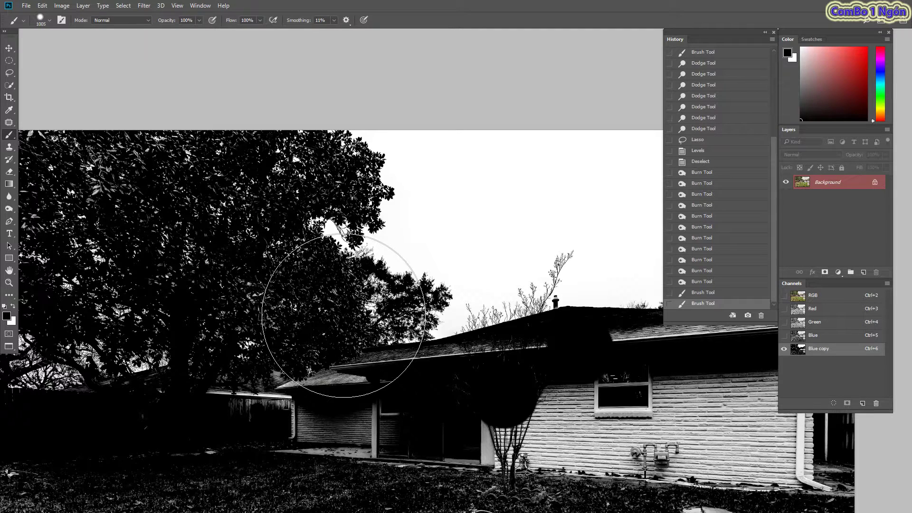
mouse_move(291, 389)
mouse_down()
mouse_move(248, 389)
mouse_move(248, 397)
mouse_up()
scroll(247, 394, up, 1)
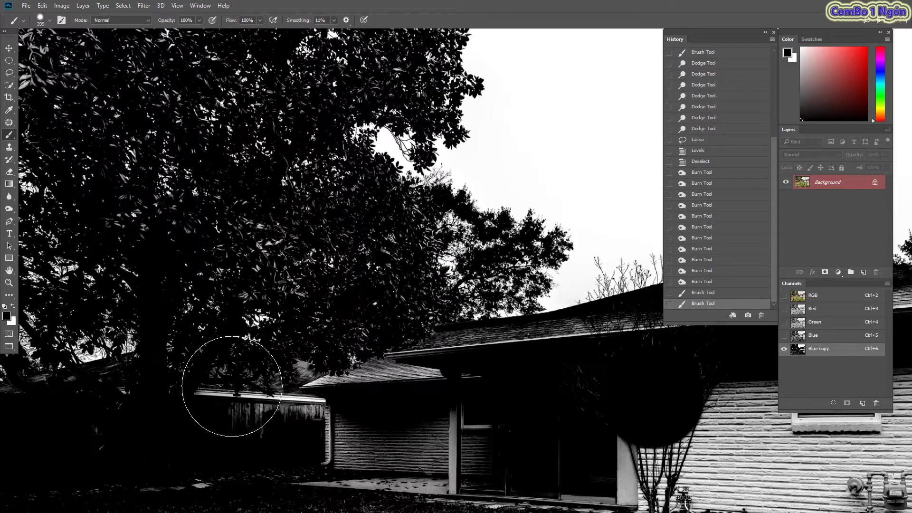
scroll(239, 384, down, 2)
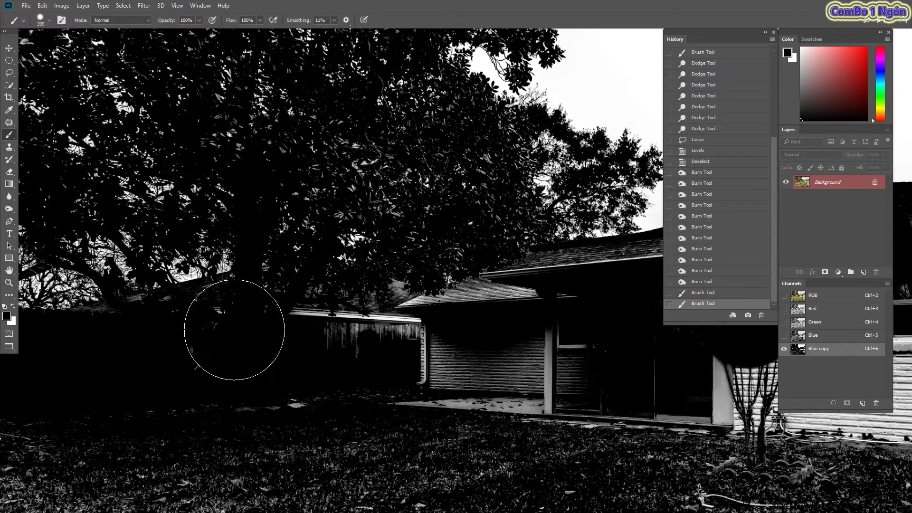
drag(239, 322, 206, 323)
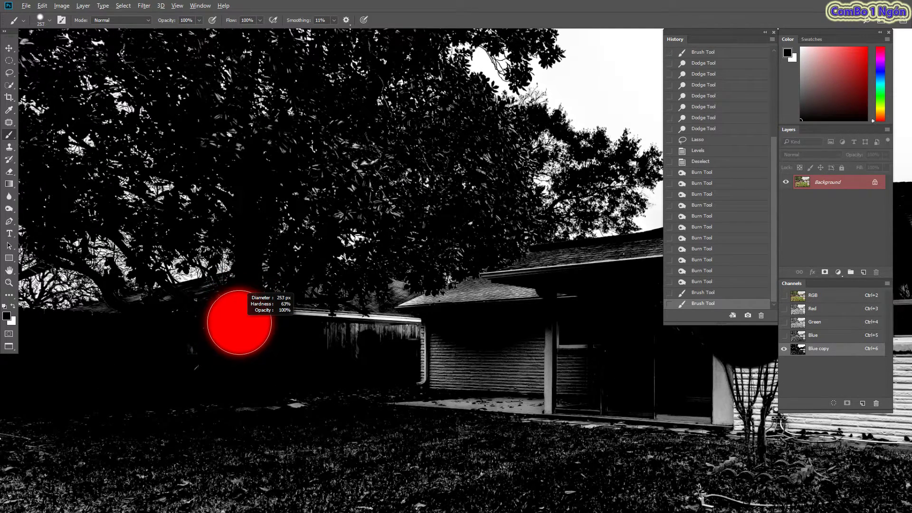
scroll(85, 305, left, 5)
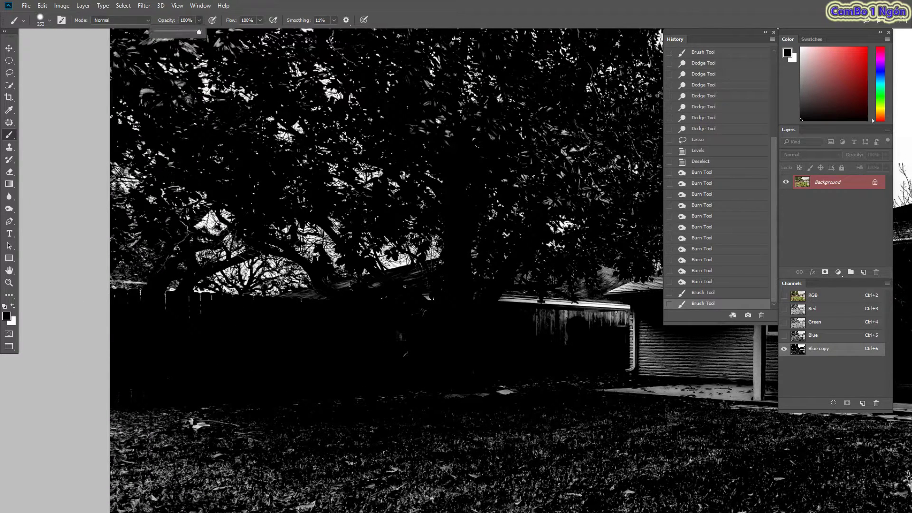
Paint black over the dark fence, tree base and house
mouse_move(220, 345)
mouse_down()
mouse_move(120, 329)
mouse_move(305, 336)
mouse_move(291, 326)
mouse_move(318, 312)
mouse_up()
mouse_move(411, 301)
mouse_down()
mouse_move(442, 291)
mouse_move(413, 300)
mouse_move(482, 292)
mouse_move(586, 301)
mouse_up()
scroll(413, 299, down, 1)
drag(560, 299, 586, 302)
Enlarge the brush and paint the lawn, house, roof and lower-left bench black
key(bracketright)
key(bracketright)
key(bracketright)
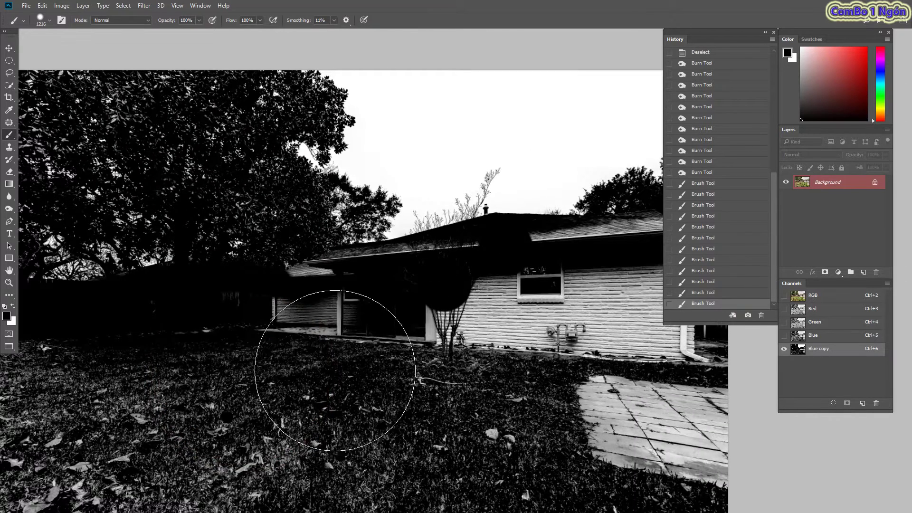
scroll(336, 376, down, 3)
key(bracketright)
key(bracketright)
key(bracketright)
key(bracketright)
mouse_move(245, 413)
mouse_down()
mouse_move(442, 399)
mouse_move(493, 377)
mouse_move(421, 326)
mouse_move(401, 335)
mouse_move(485, 336)
mouse_move(476, 326)
mouse_move(499, 326)
mouse_move(471, 334)
mouse_up()
scroll(438, 309, up, 1)
scroll(350, 333, up, 1)
mouse_move(379, 325)
mouse_down()
mouse_move(252, 348)
mouse_move(509, 296)
mouse_up()
scroll(325, 305, up, 1)
scroll(315, 311, up, 2)
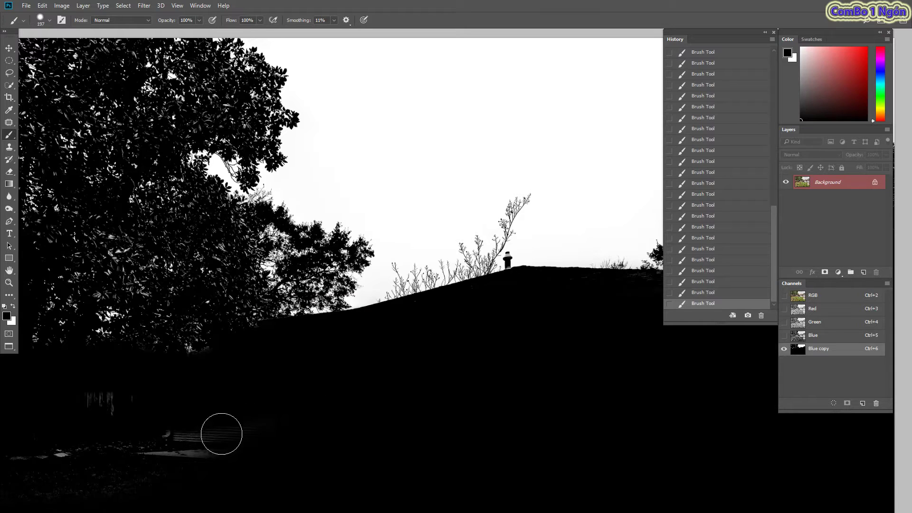
drag(163, 431, 364, 425)
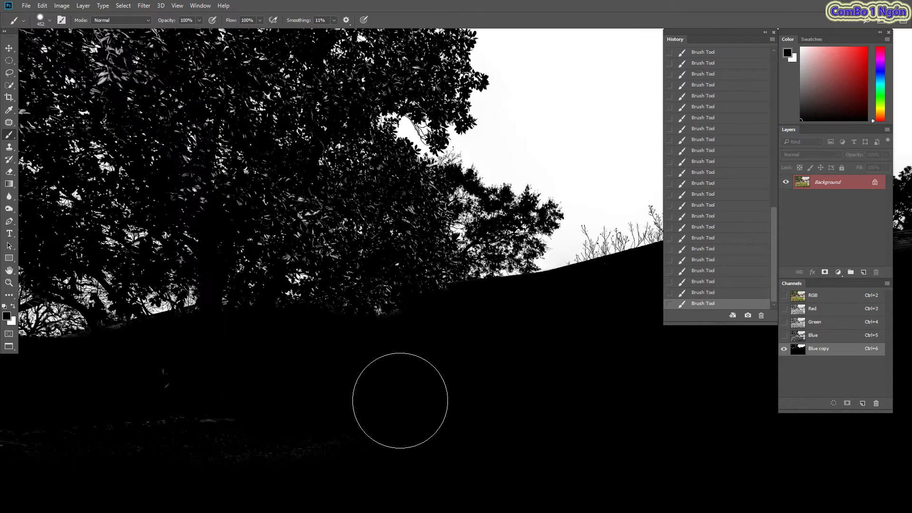
Zoom out, shrink the brush, and bring the roofline tree and chimney into view
key(ctrl+minus)
key(ctrl+minus)
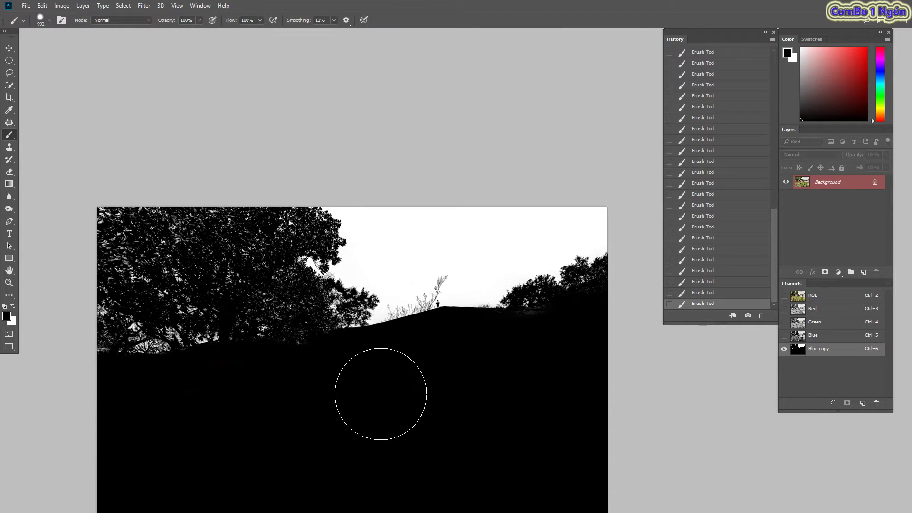
scroll(442, 314, up, 3)
scroll(421, 318, up, 2)
scroll(421, 318, up, 1)
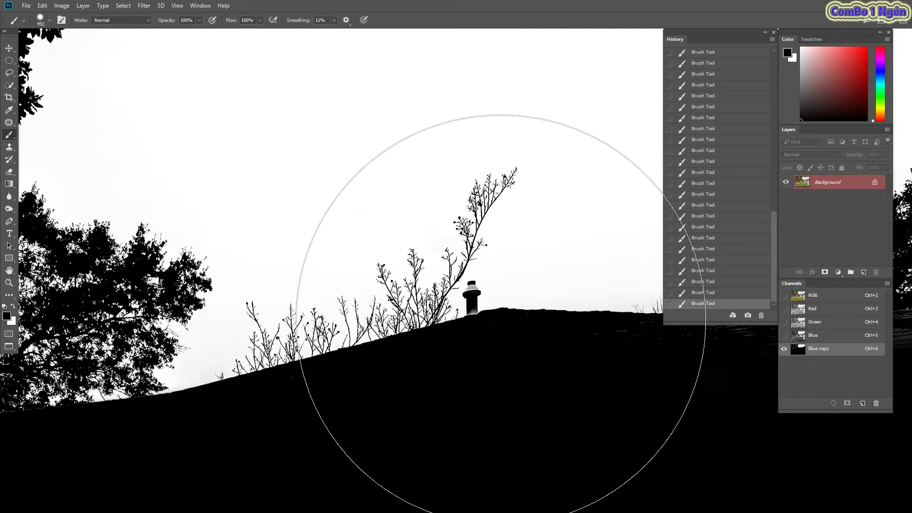
drag(452, 328, 337, 308)
drag(389, 353, 332, 353)
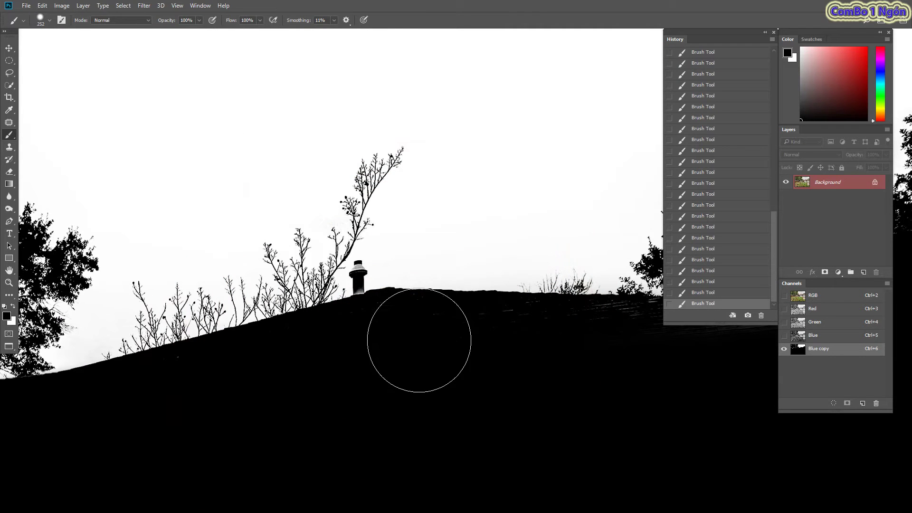
mouse_move(684, 352)
mouse_down()
mouse_move(416, 342)
mouse_move(531, 338)
mouse_move(603, 318)
mouse_move(472, 332)
mouse_up()
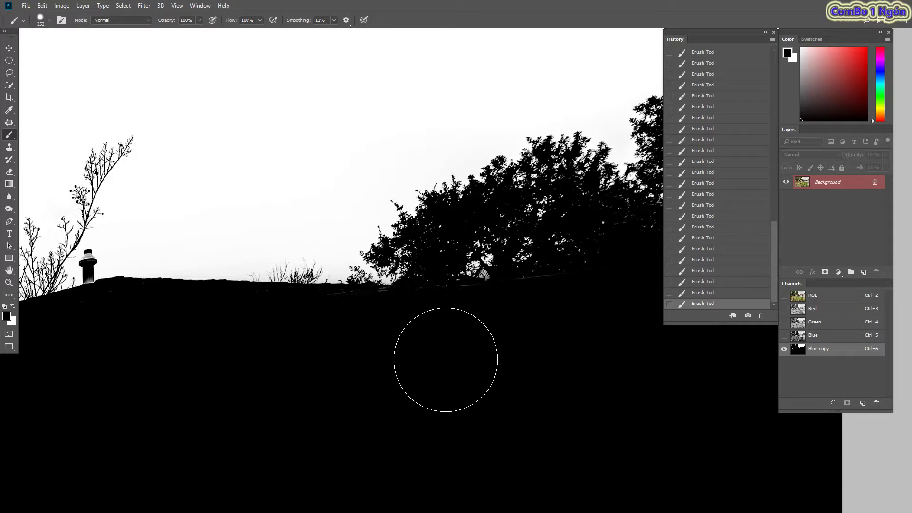
drag(101, 223, 416, 211)
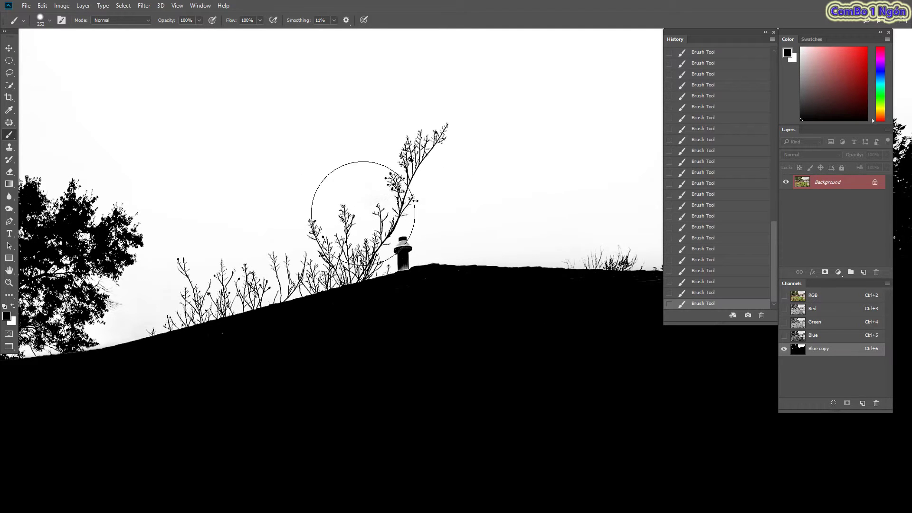
scroll(399, 214, up, 2)
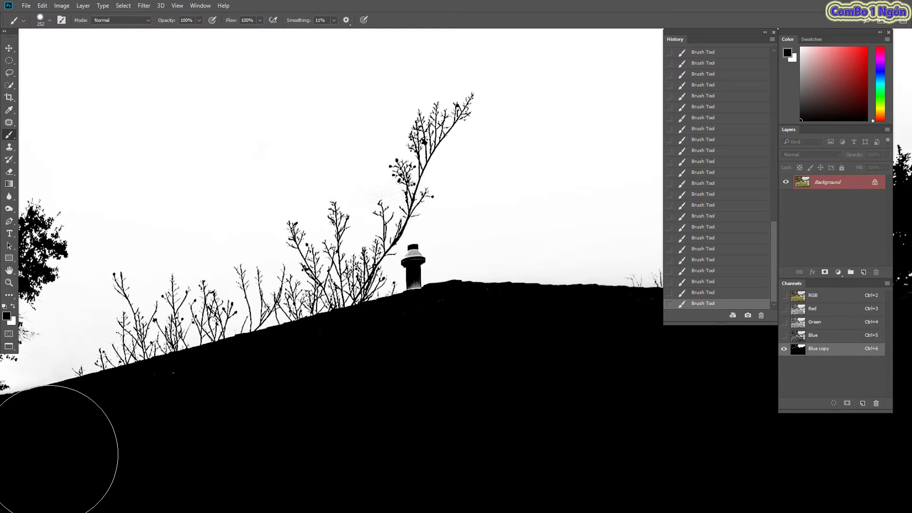
Show the photo under the red mask overlay and shrink the brush for the chimney
key(grave)
scroll(310, 311, down, 1)
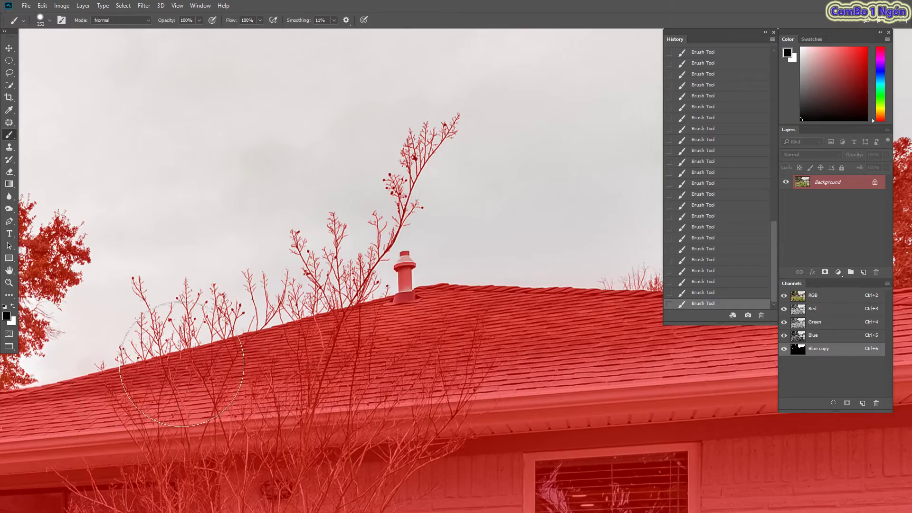
scroll(356, 225, up, 3)
scroll(428, 234, up, 3)
drag(399, 265, 372, 258)
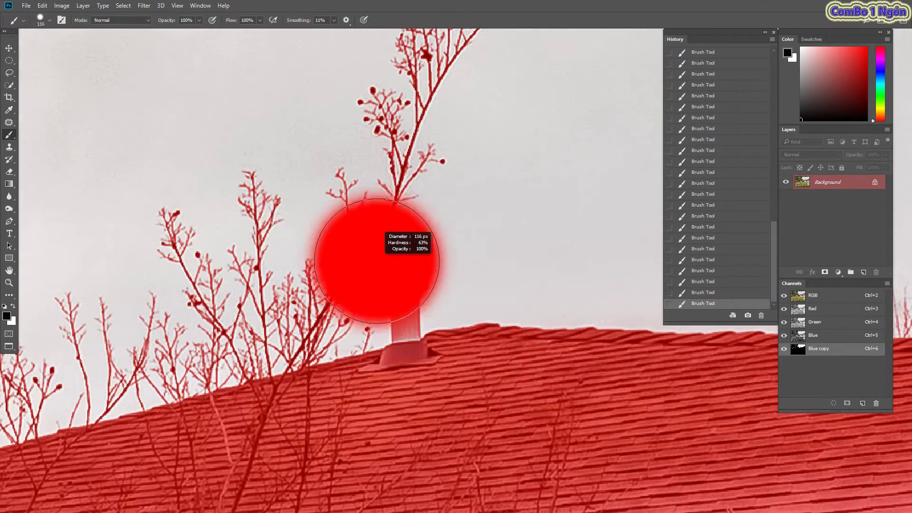
scroll(373, 325, down, 3)
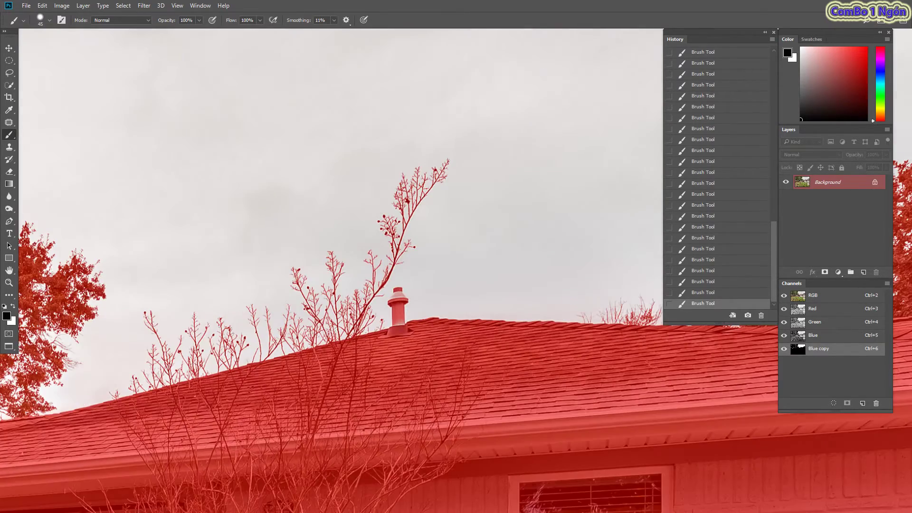
scroll(394, 273, up, 3)
scroll(408, 289, up, 3)
mouse_move(439, 325)
mouse_down()
mouse_move(430, 326)
mouse_move(498, 403)
mouse_move(417, 366)
mouse_move(434, 359)
mouse_move(396, 400)
mouse_move(380, 395)
mouse_move(413, 326)
mouse_move(449, 372)
mouse_up()
scroll(439, 326, up, 3)
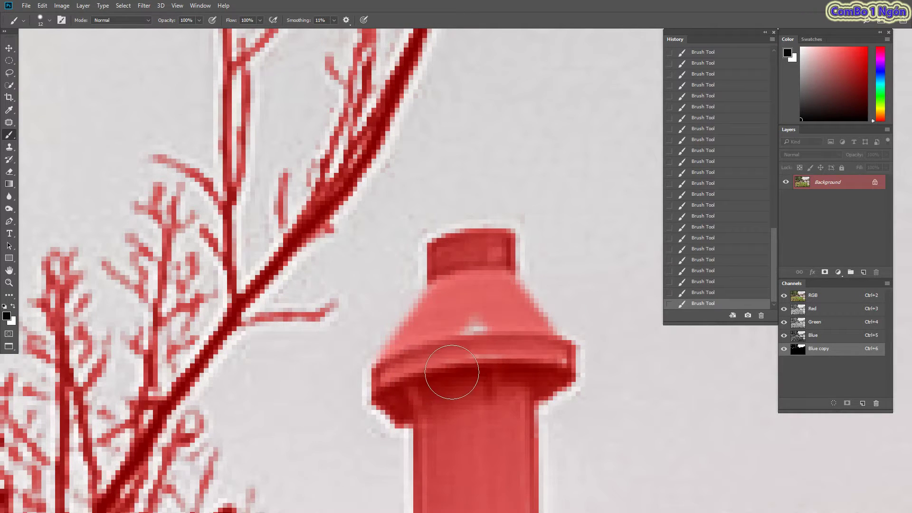
Paint the chimney pillar's light edge into the mask, then view the Blue copy channel alone
scroll(456, 346, down, 1)
scroll(453, 407, down, 4)
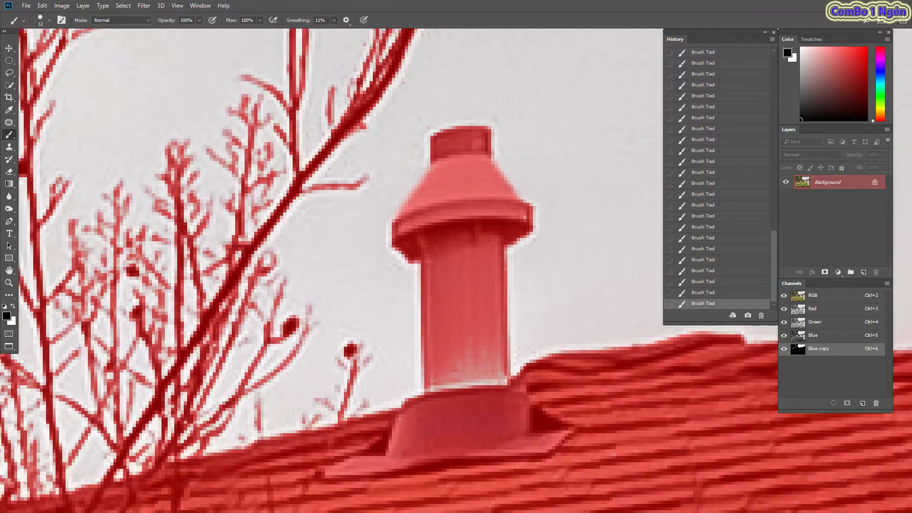
scroll(452, 408, down, 1)
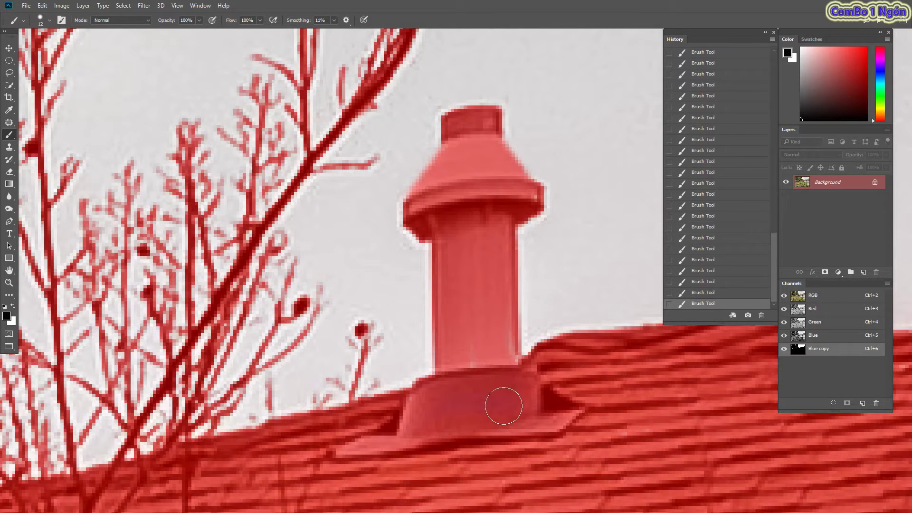
drag(504, 406, 516, 233)
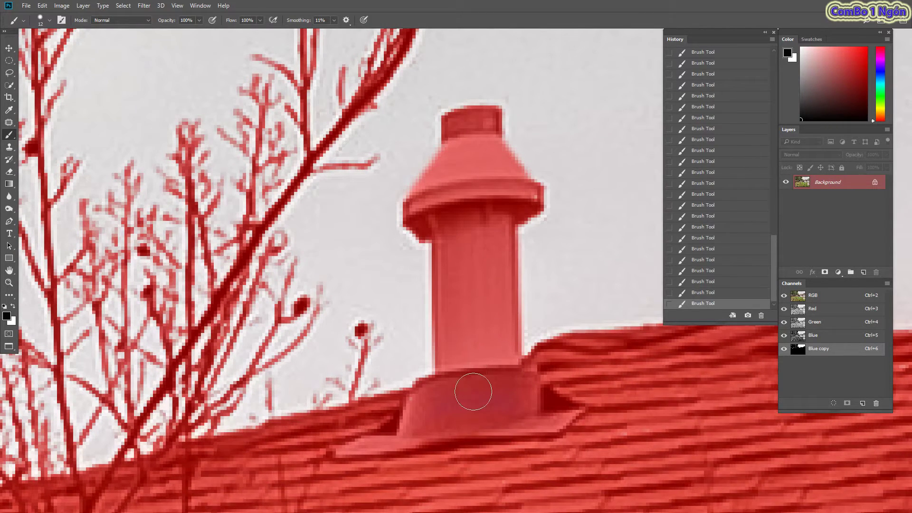
scroll(476, 381, down, 2)
scroll(470, 371, down, 2)
scroll(470, 352, down, 3)
scroll(470, 337, down, 1)
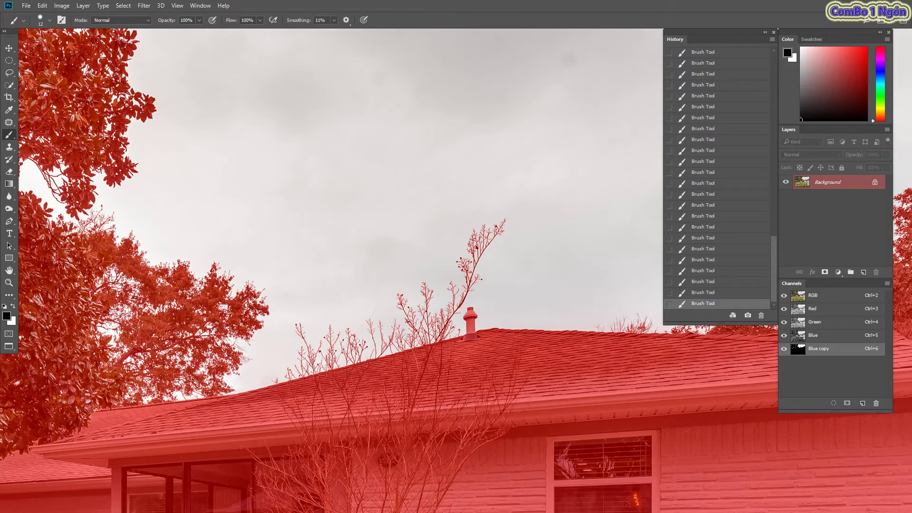
key(ctrl+6)
Check the Blue copy mask and load it as a selection with Ctrl+Alt+6
scroll(357, 373, down, 2)
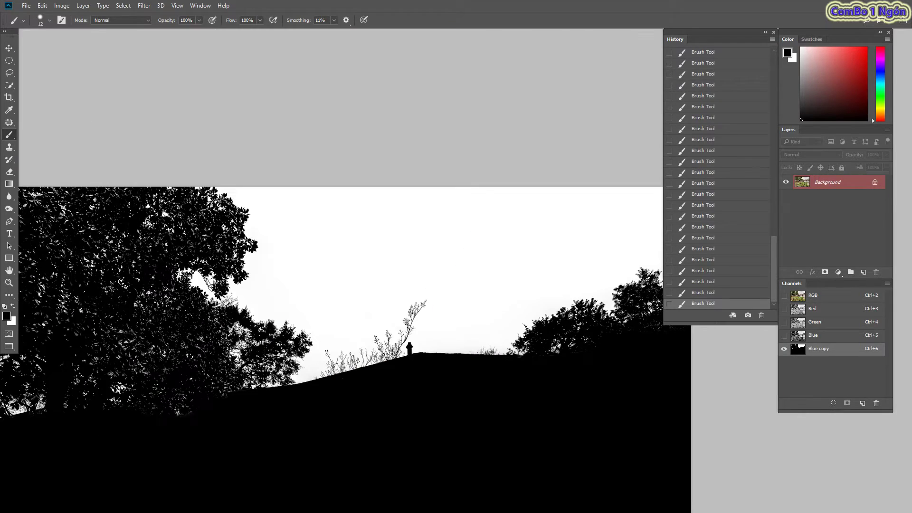
scroll(357, 373, down, 1)
scroll(572, 339, down, 1)
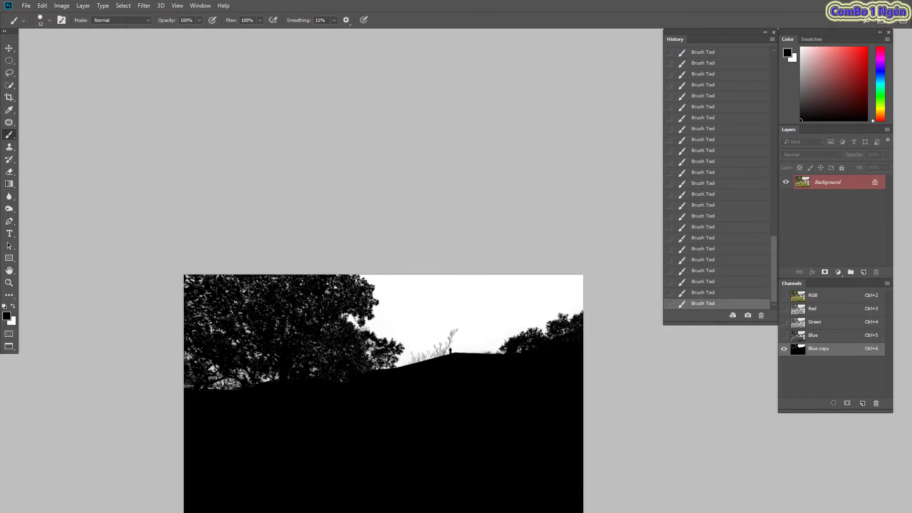
scroll(291, 409, up, 2)
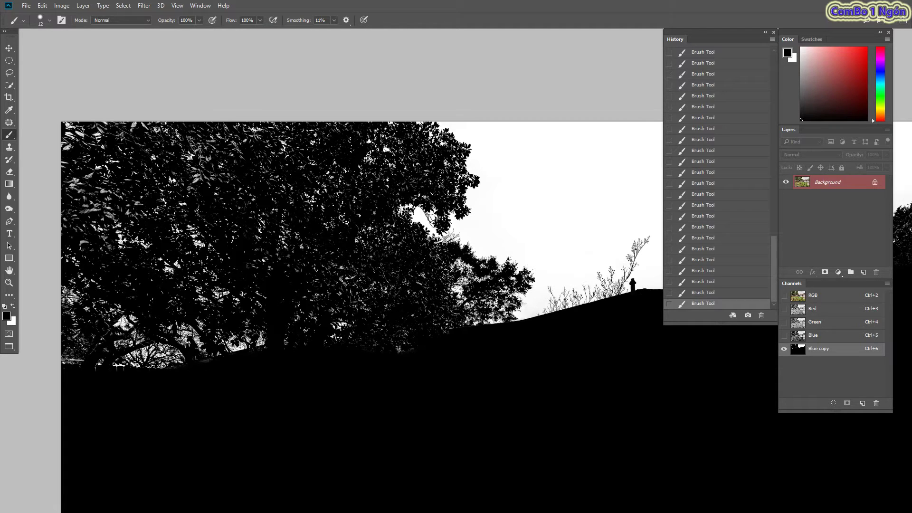
scroll(312, 232, down, 1)
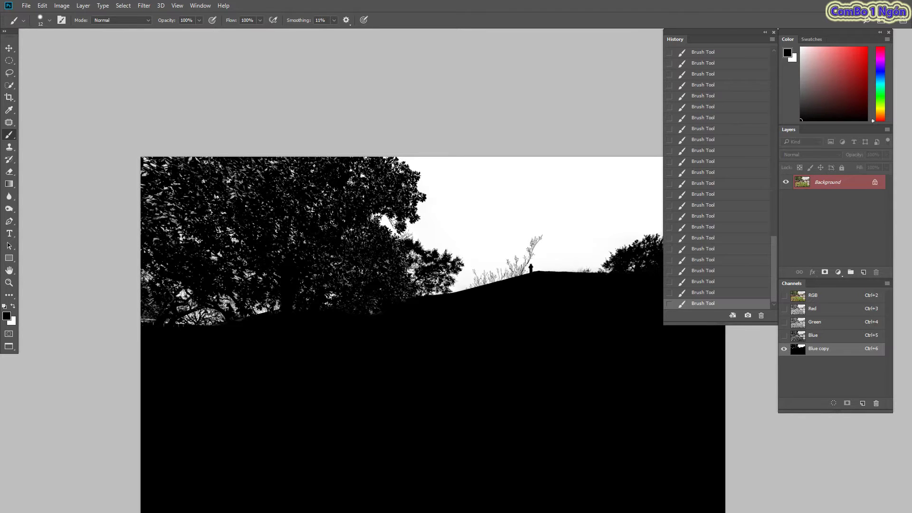
drag(308, 294, 242, 291)
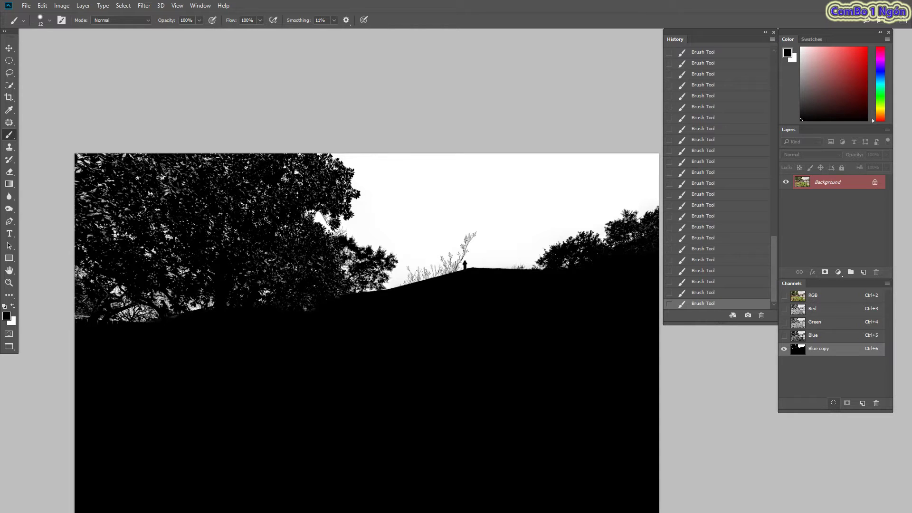
key(ctrl+alt+6)
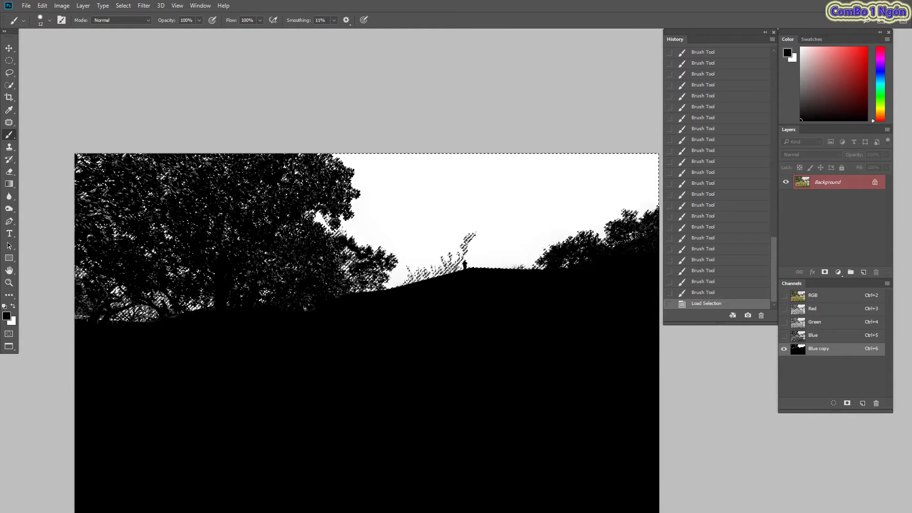
Delete the Blue copy channel by dragging it to the Channels panel trash
drag(818, 348, 818, 399)
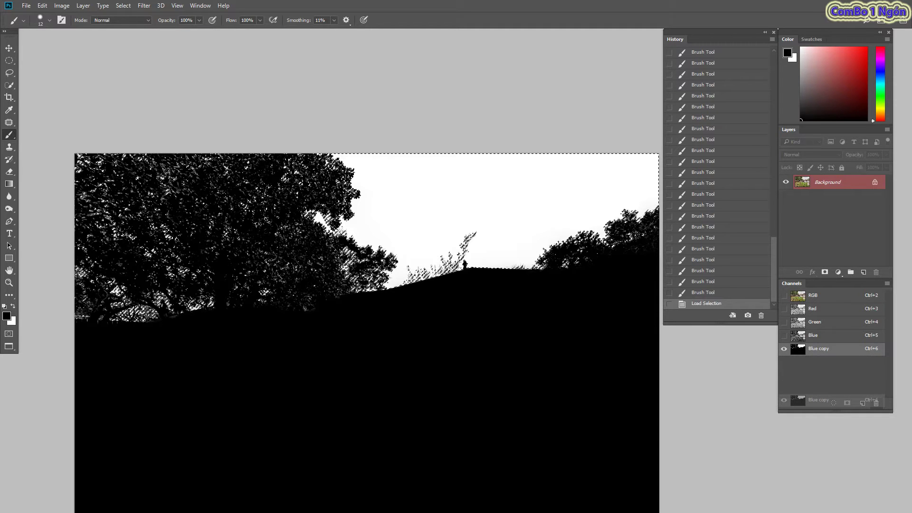
drag(818, 400, 876, 403)
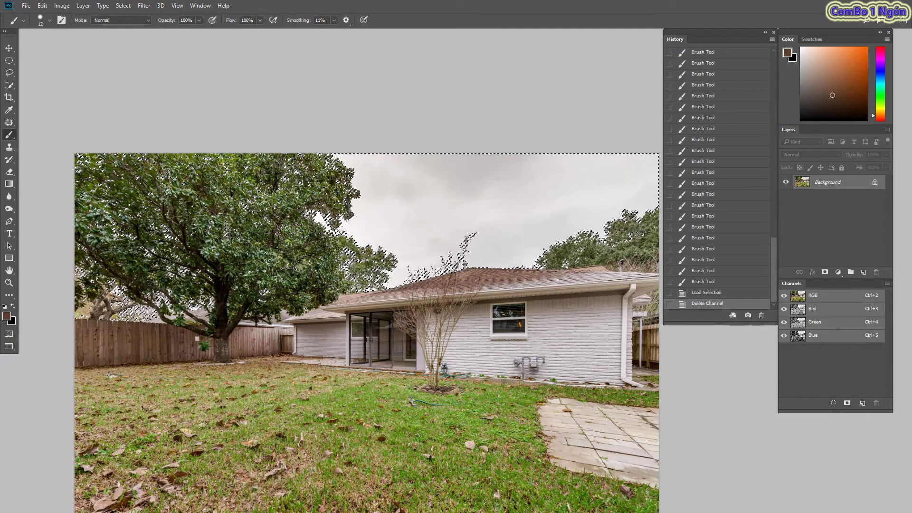
click(26, 6)
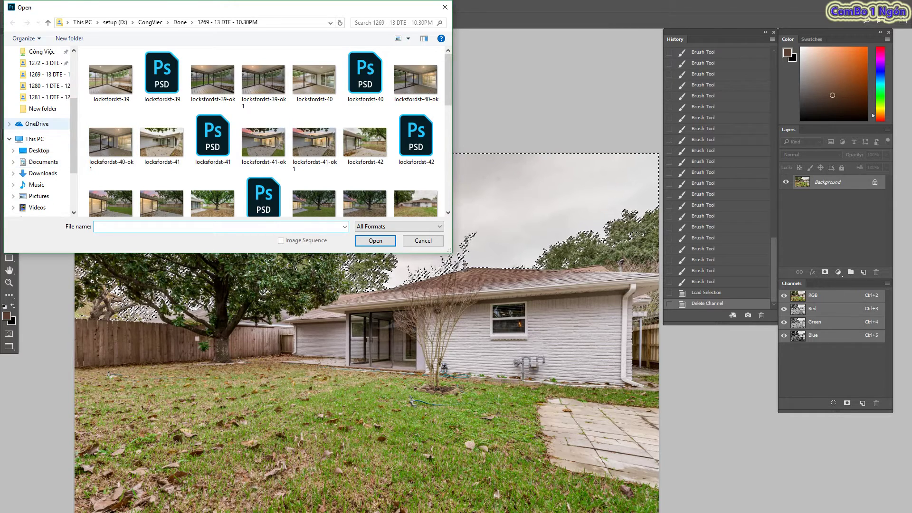
Open SE_Bluesky 4 from the Desktop, browsing with extra large icons
scroll(38, 142, up, 3)
click(39, 104)
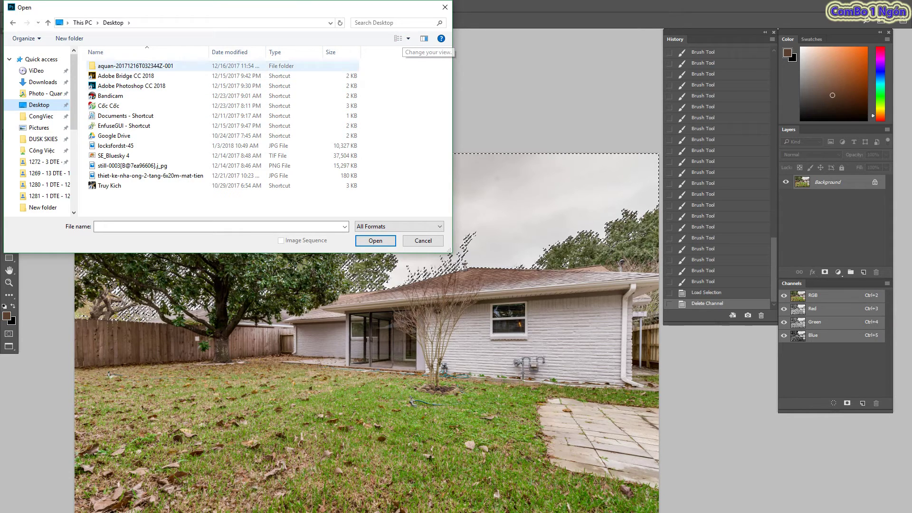
click(408, 38)
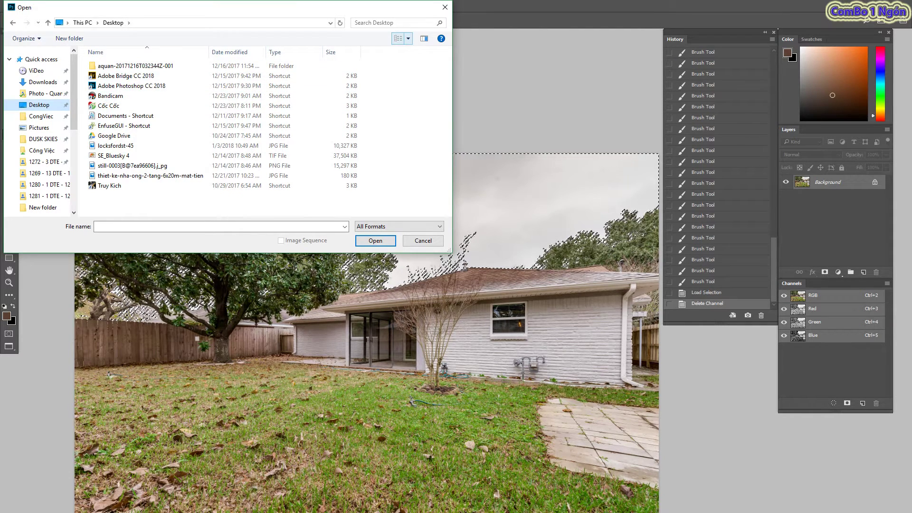
click(446, 8)
scroll(266, 133, down, 5)
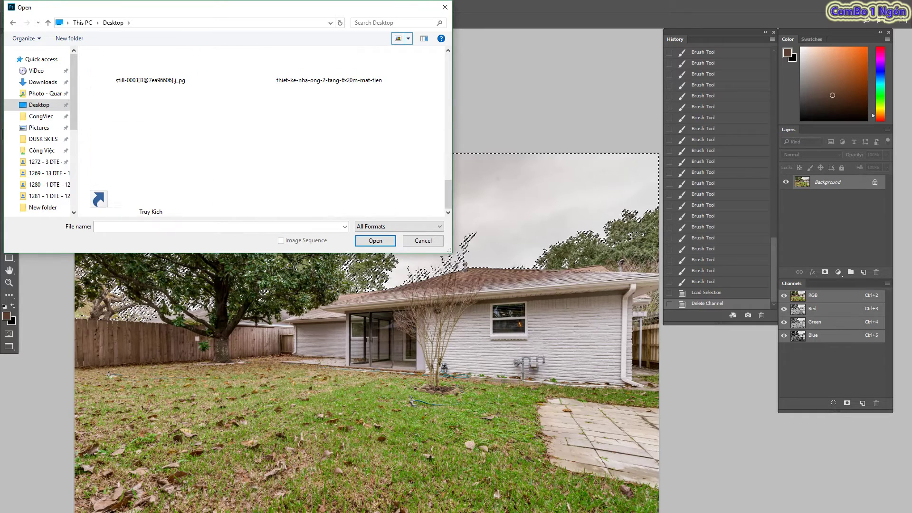
scroll(266, 133, down, 1)
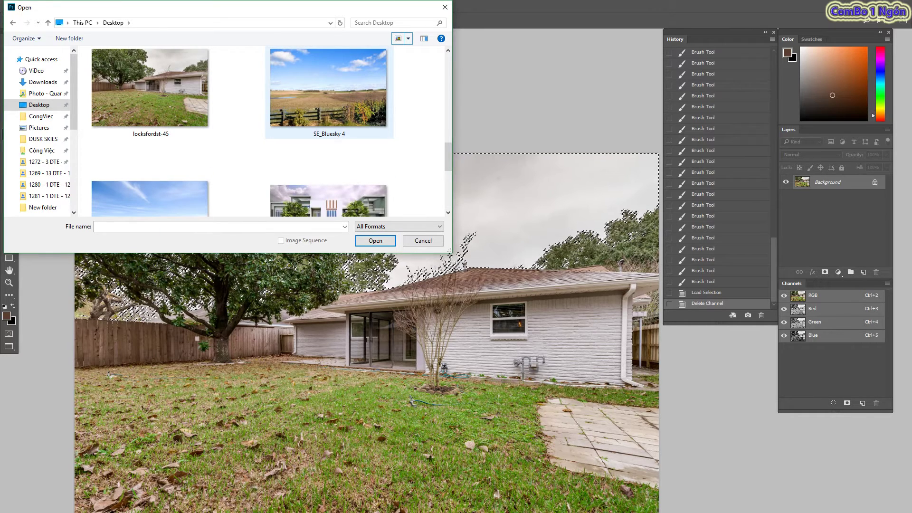
click(327, 91)
click(375, 240)
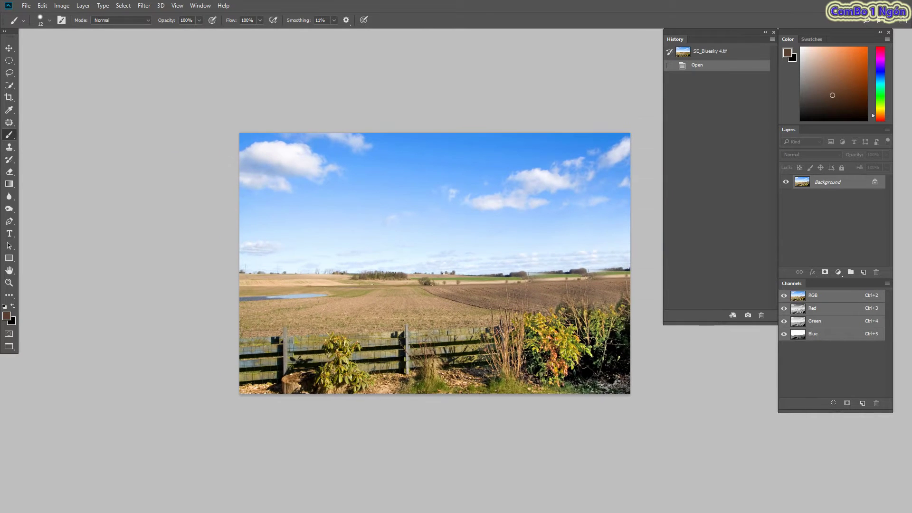
Select the entire SE_Bluesky 4 image and copy it
key(ctrl+a)
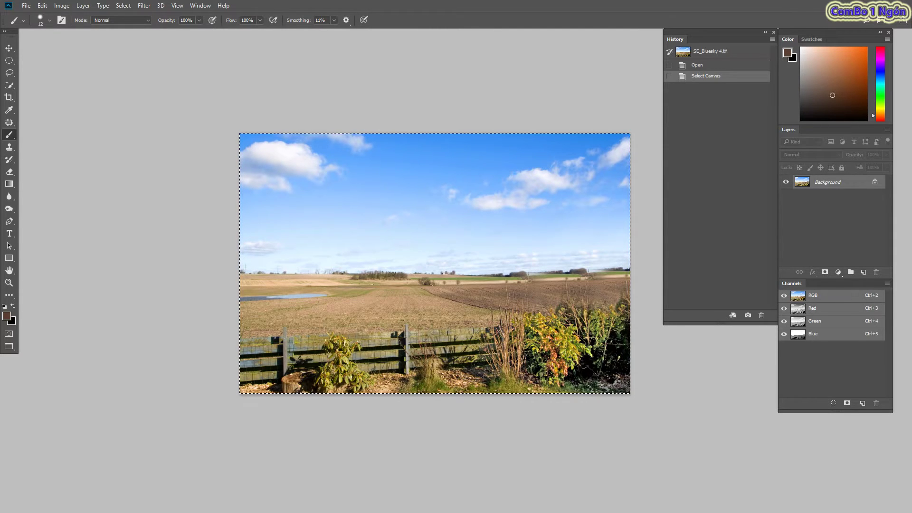
key(alt+f)
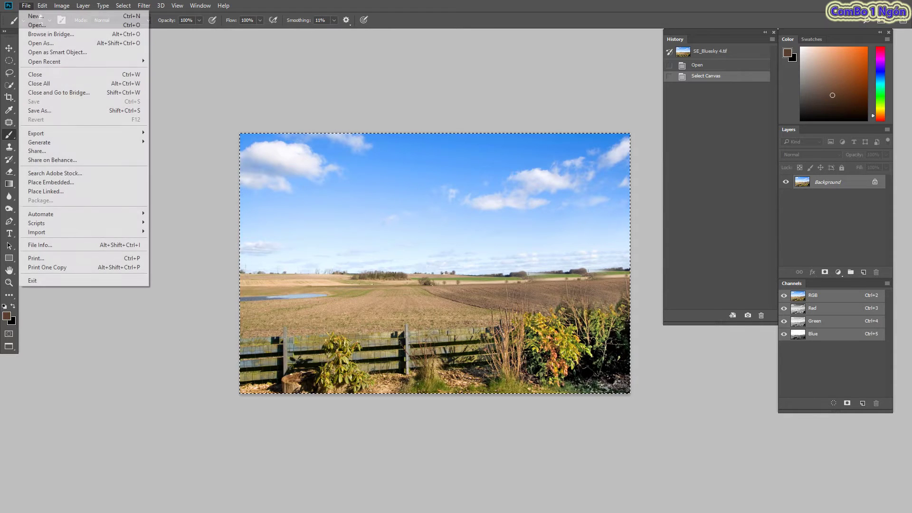
key(Right)
key(Escape)
key(Down)
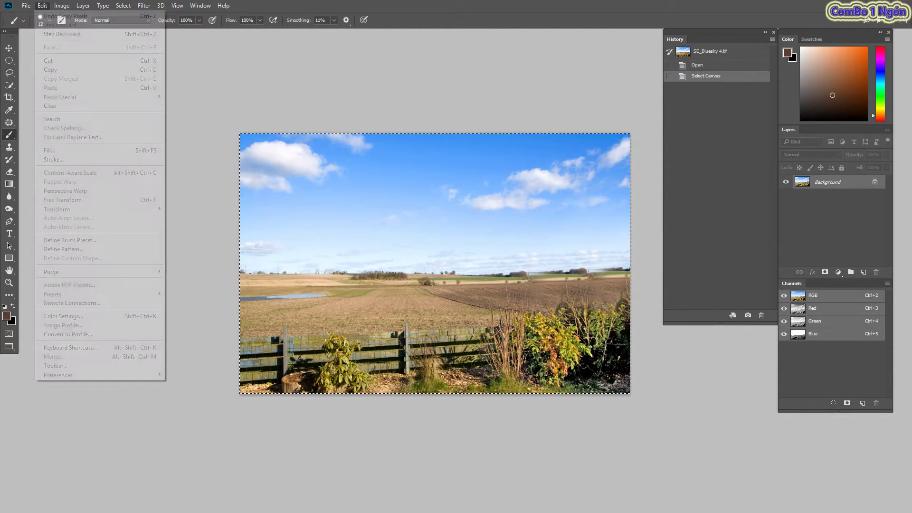
key(Down)
key(Down)
key(Down)
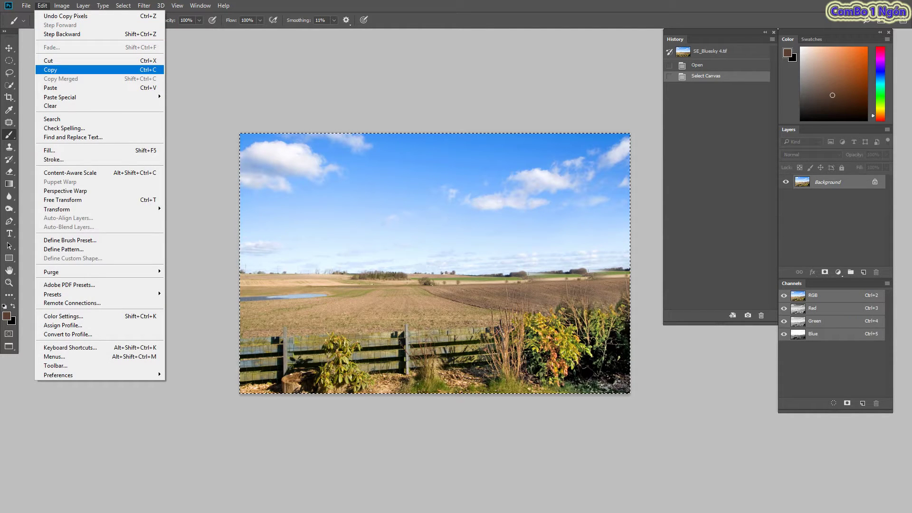
key(Return)
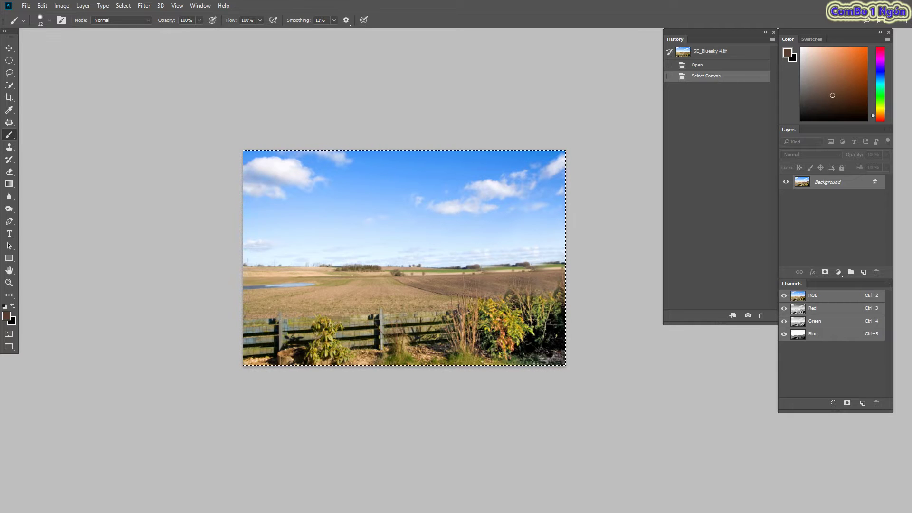
Compare both open photos, ending on the locksfordst-45.jpg house photo with its sky selection
key(f)
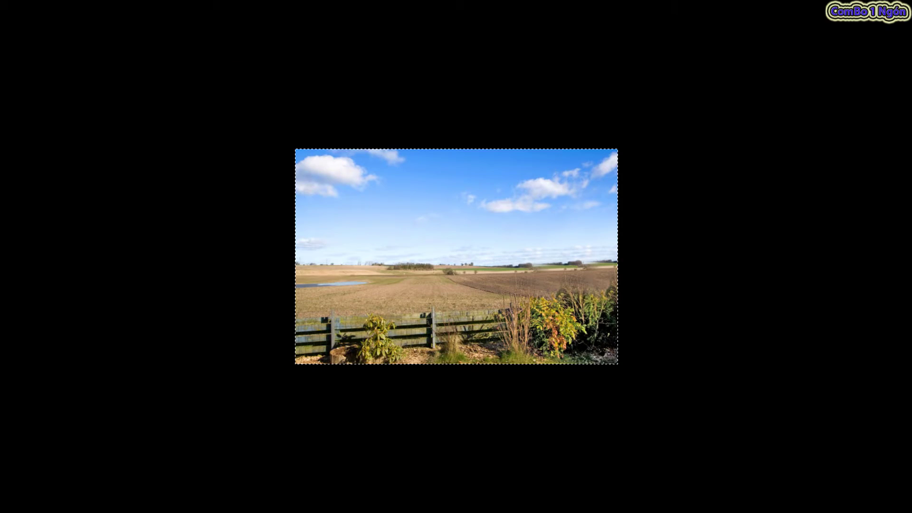
key(f)
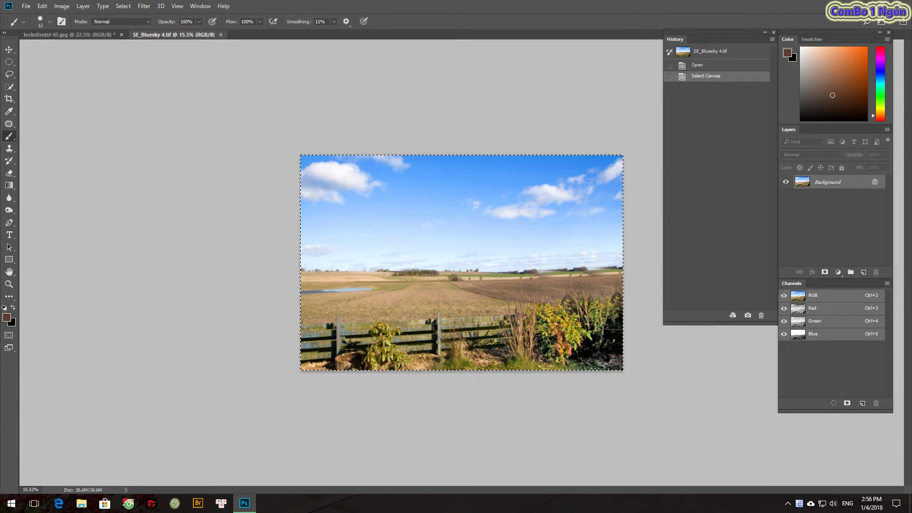
click(69, 35)
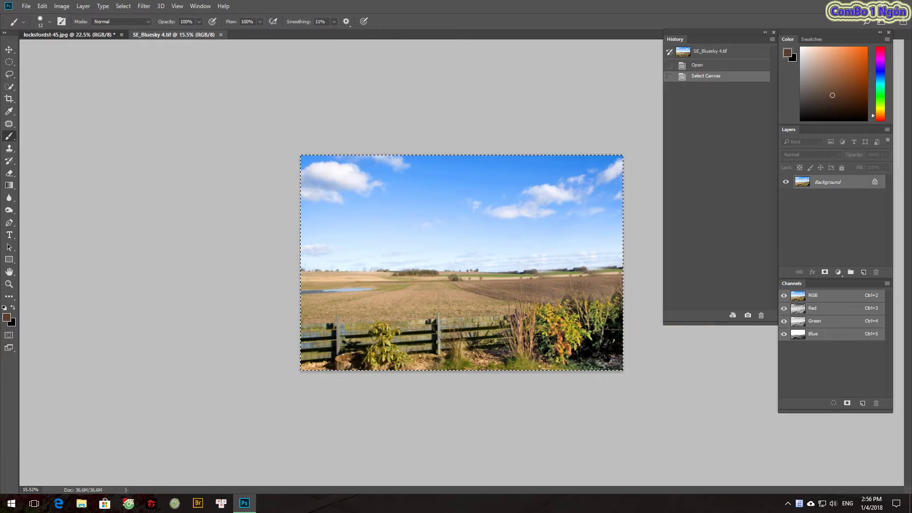
key(ctrl+Tab)
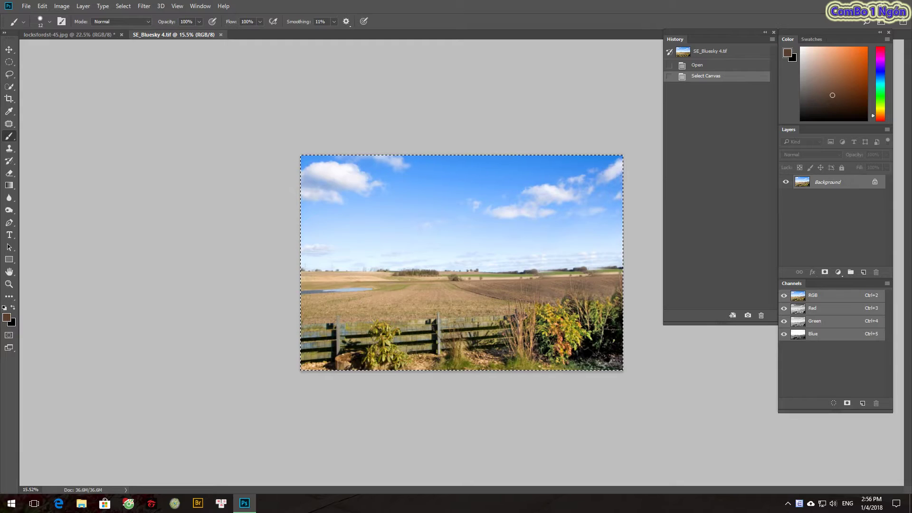
key(ctrl+Tab)
key(ctrl+Tab)
key(ctrl+Tab)
key(ctrl+Tab)
key(ctrl+Tab)
key(ctrl+Tab)
key(ctrl+Tab)
key(ctrl+Tab)
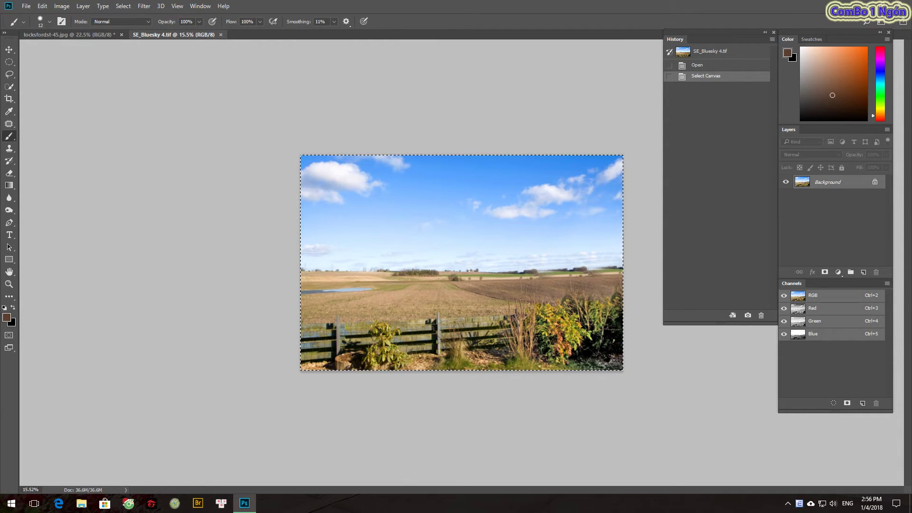
key(ctrl+Tab)
key(ctrl+Tab)
key(ctrl+Tab)
key(ctrl+Tab)
key(ctrl+Tab)
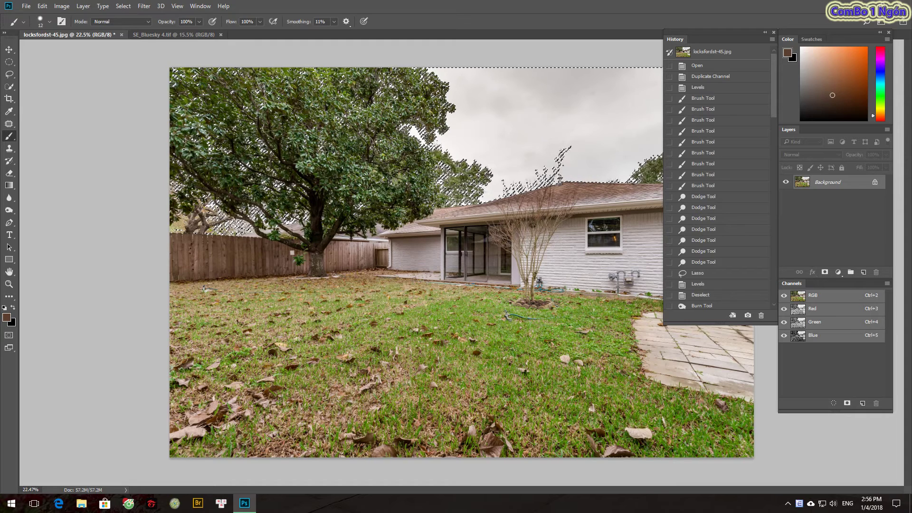
Paste the copied blue sky into the house photo's selected sky area with Paste Into
click(62, 6)
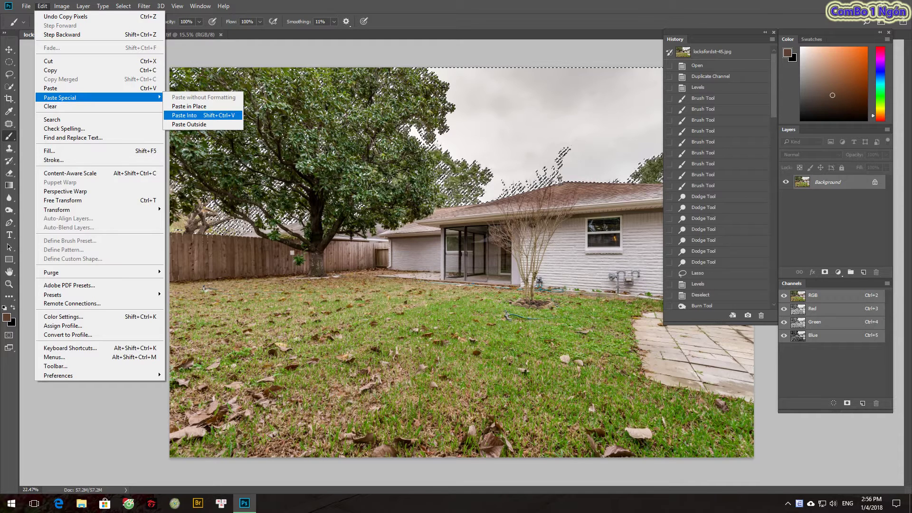
click(184, 115)
key(ctrl+minus)
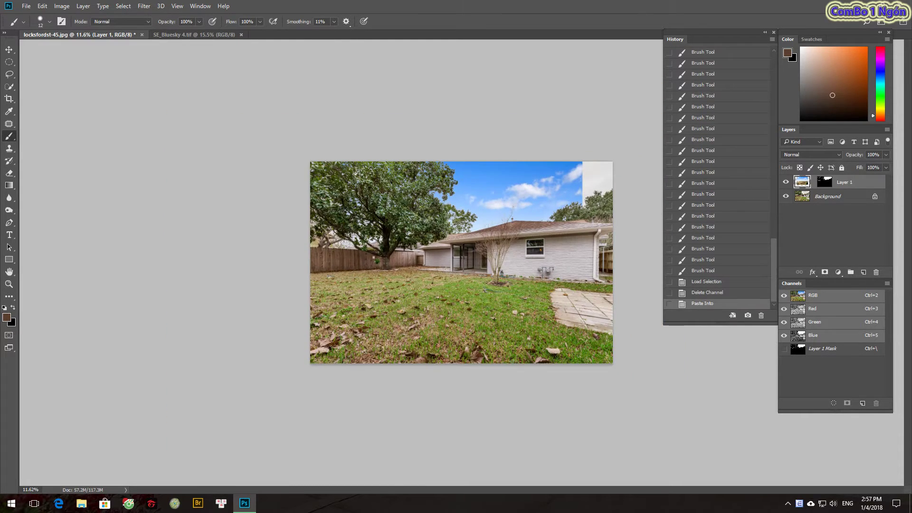
Switch to full-screen mode with menu bar and exit Free Transform leaving the sky unchanged
key(ctrl+plus)
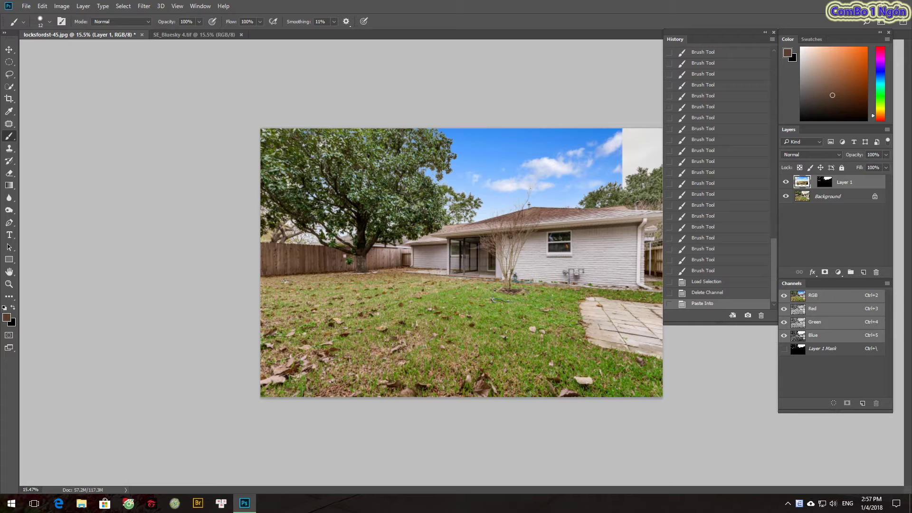
key(f)
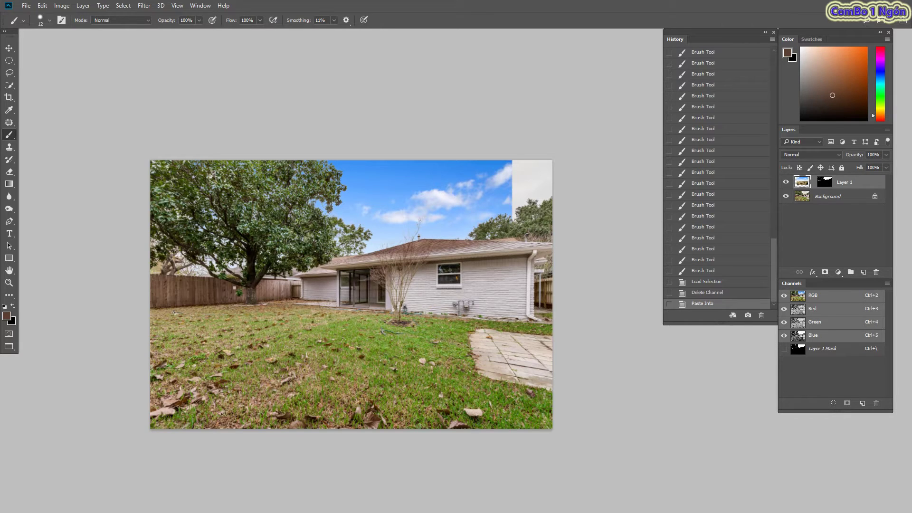
key(ctrl+t)
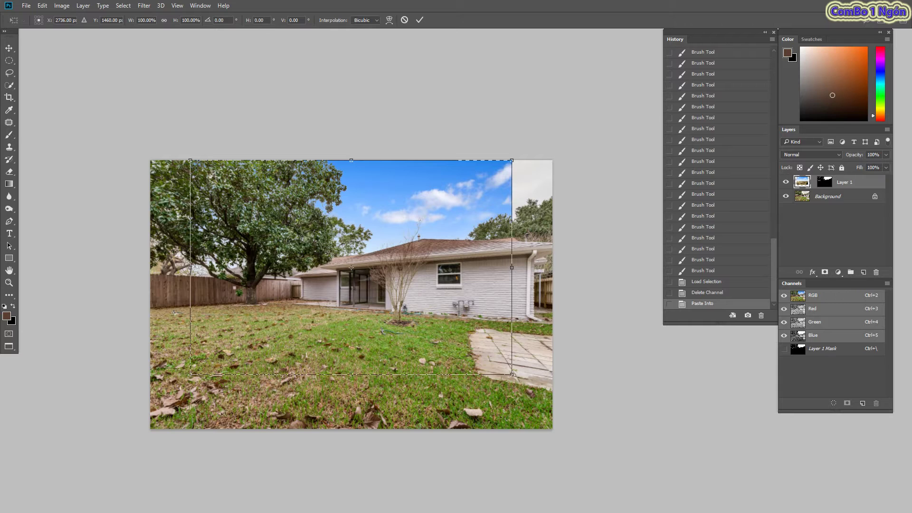
key(Return)
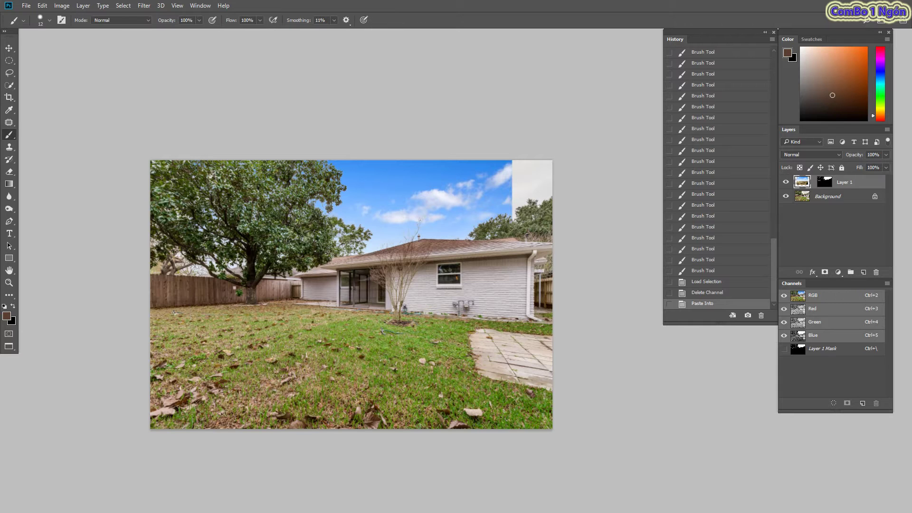
Free-transform the pasted sky larger and shift it so clouds reach the right edge
click(42, 5)
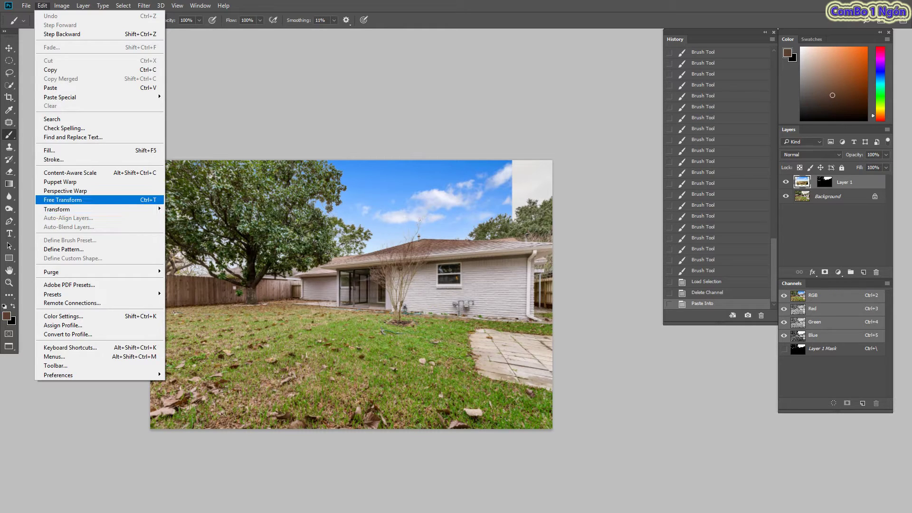
click(63, 200)
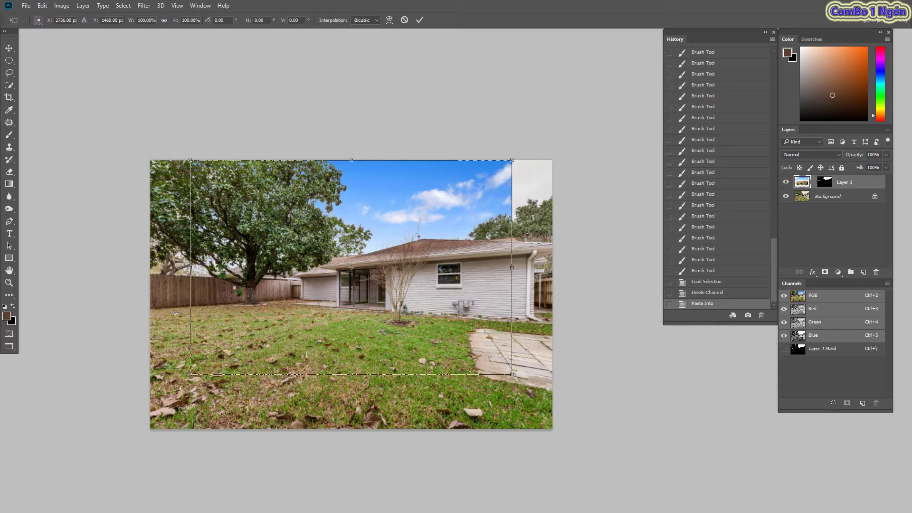
drag(190, 160, 128, 131)
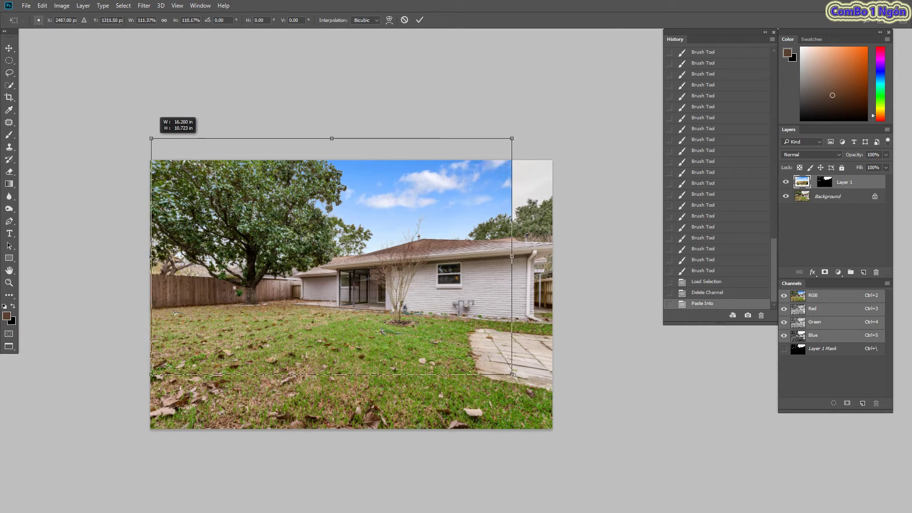
drag(511, 131, 605, 104)
drag(498, 195, 517, 208)
drag(146, 118, 102, 89)
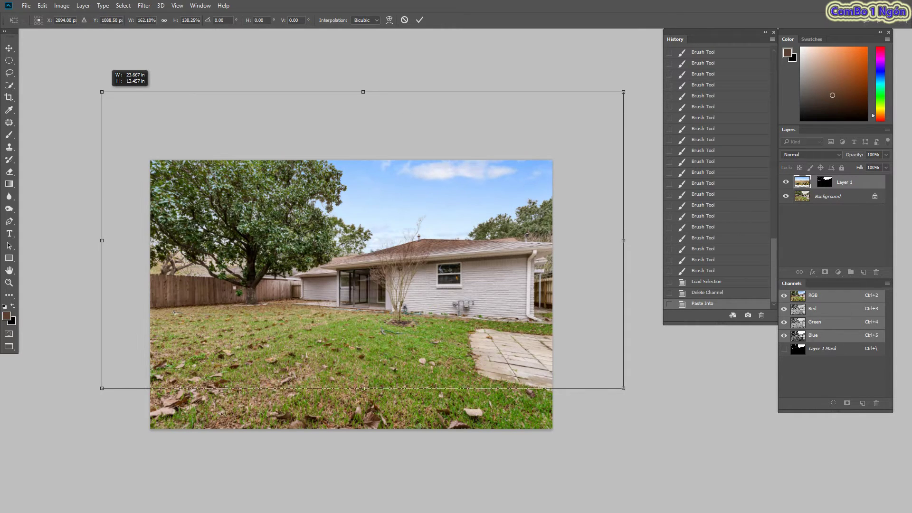
drag(189, 164, 186, 176)
drag(313, 172, 307, 174)
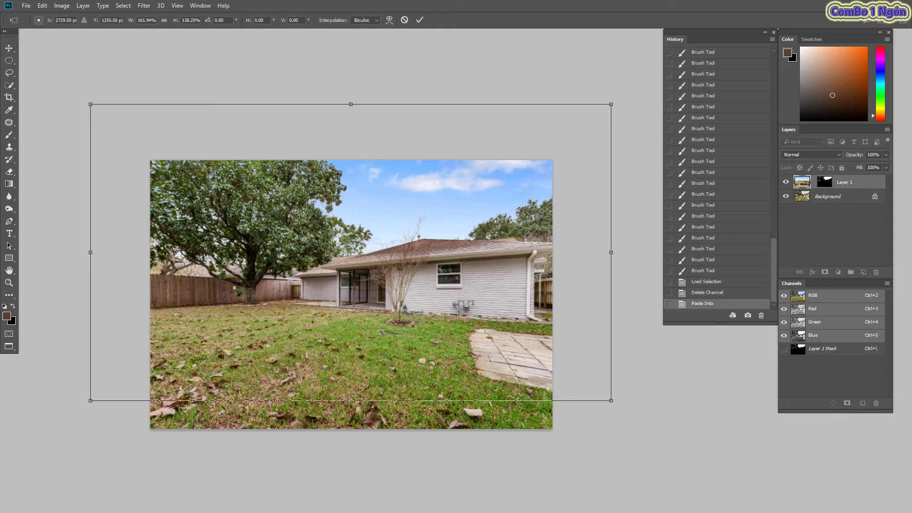
key(Return)
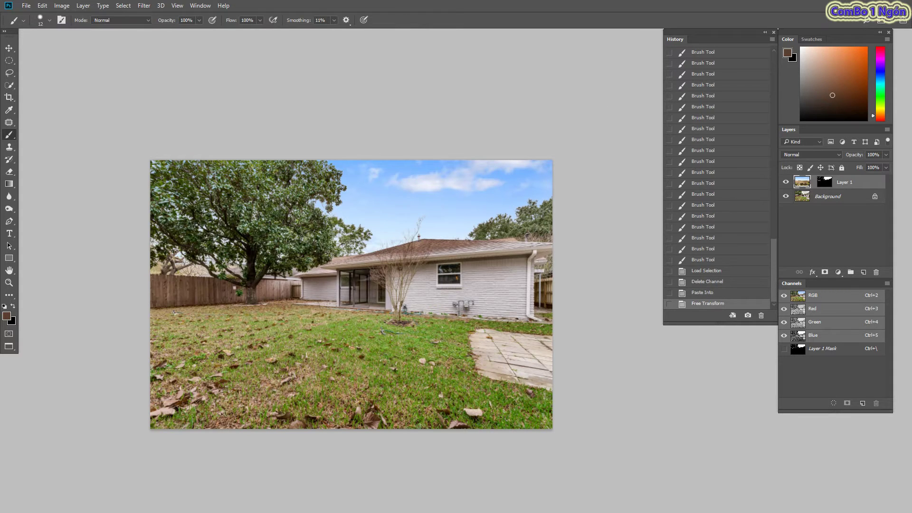
Toggle the new sky layer's visibility to compare before and after
scroll(383, 244, up, 3)
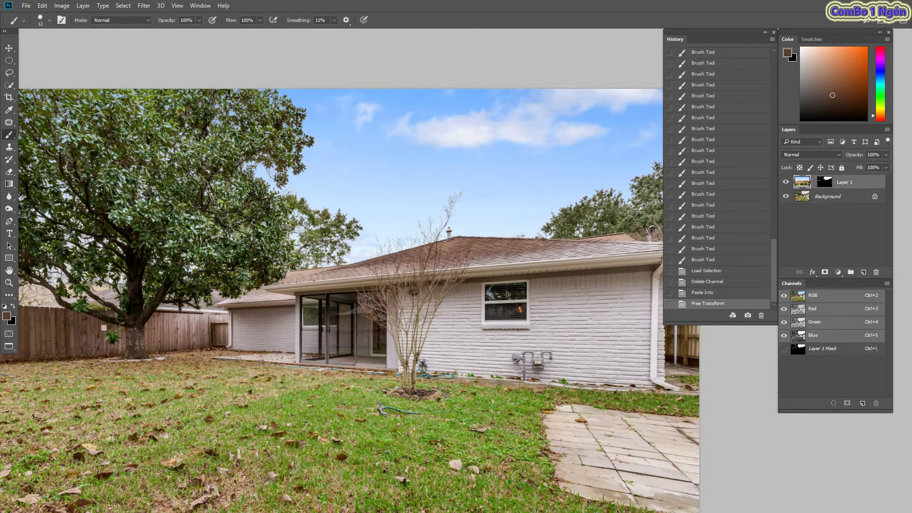
scroll(259, 347, down, 1)
scroll(277, 329, down, 1)
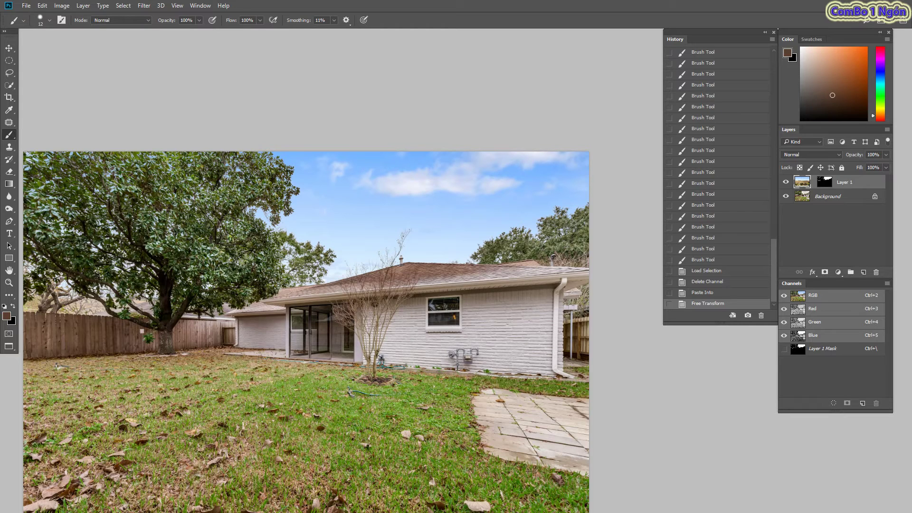
click(786, 182)
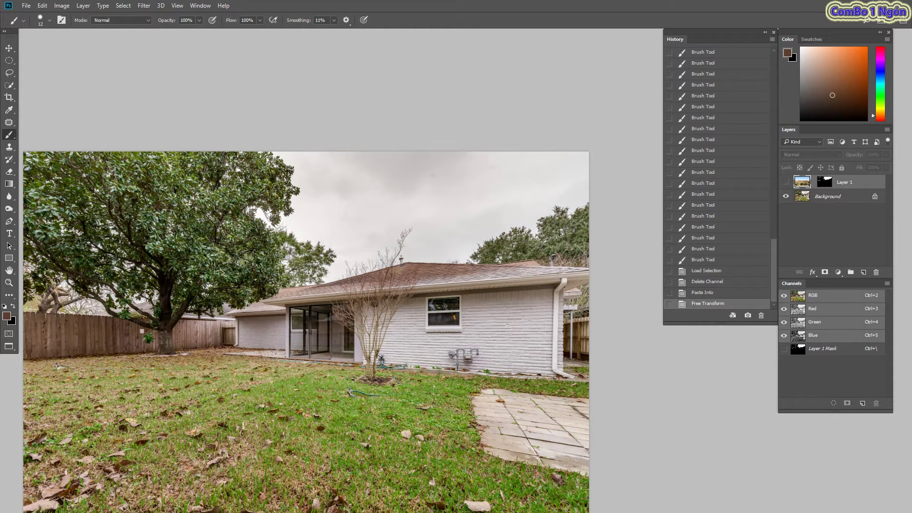
click(786, 182)
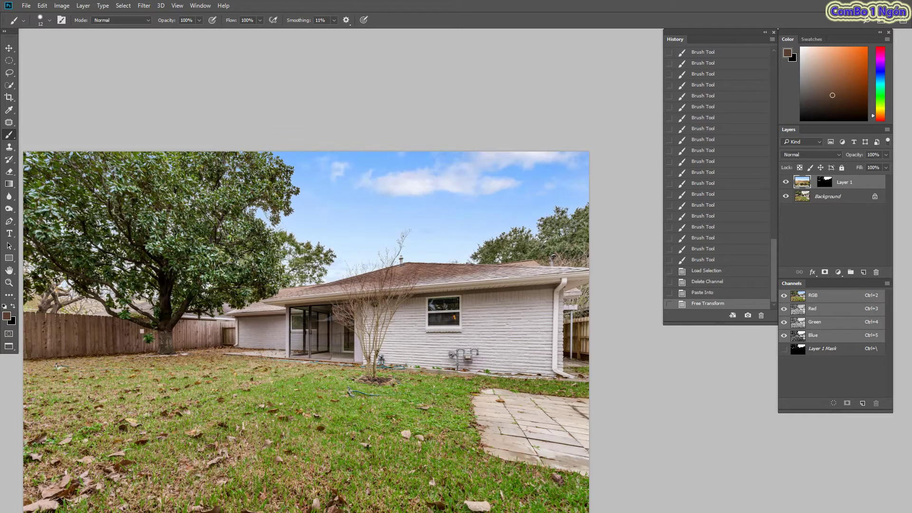
click(786, 182)
click(786, 182)
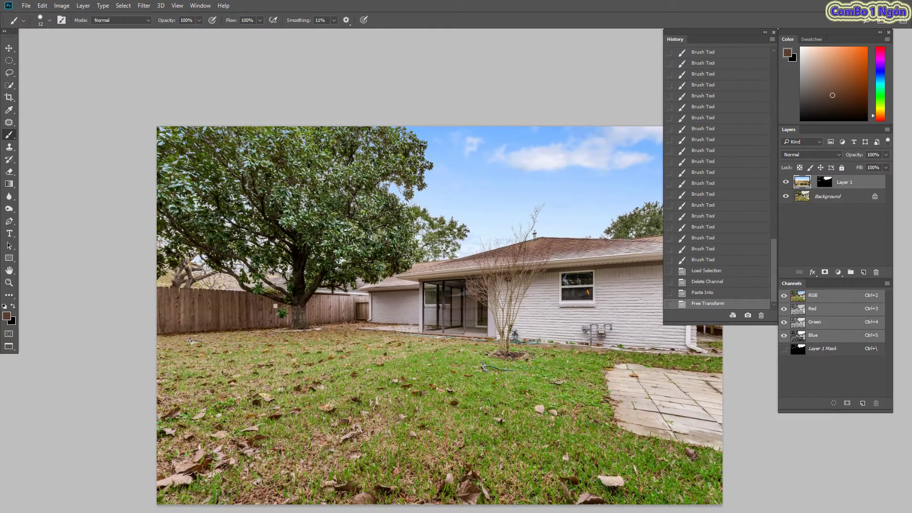
Zoom out until the whole backyard photo fits in the window
key(ctrl+plus)
key(ctrl+plus)
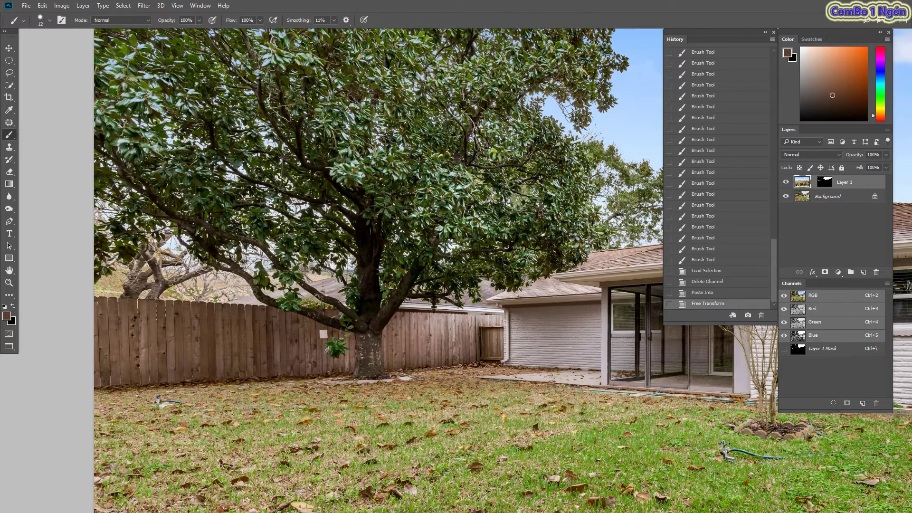
key(ctrl+minus)
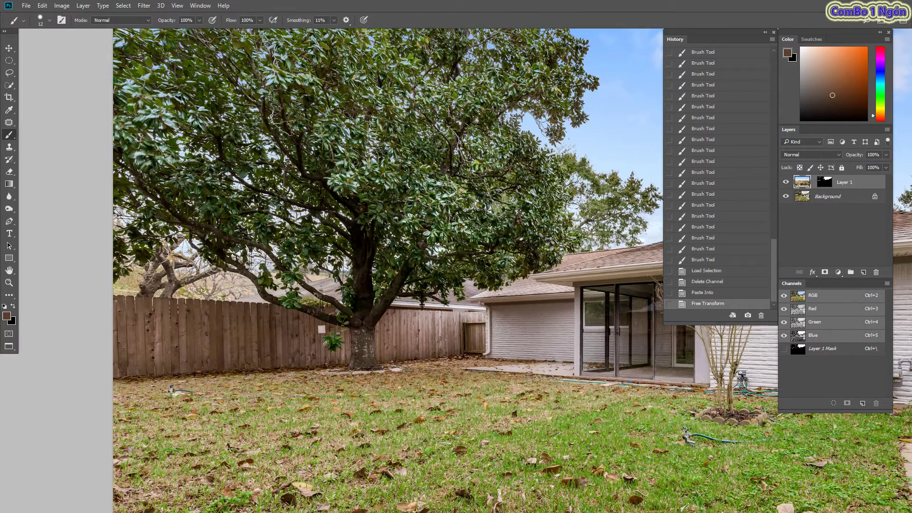
key(ctrl+minus)
key(ctrl+minus)
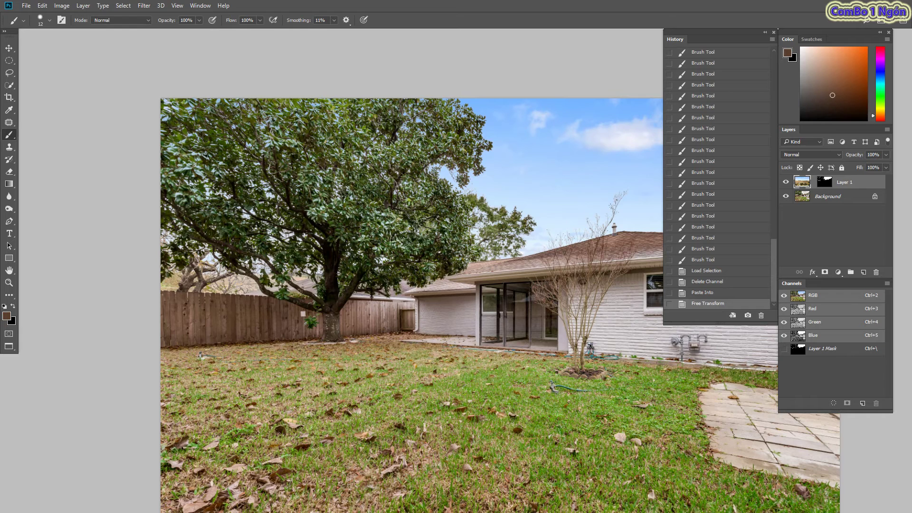
key(ctrl+minus)
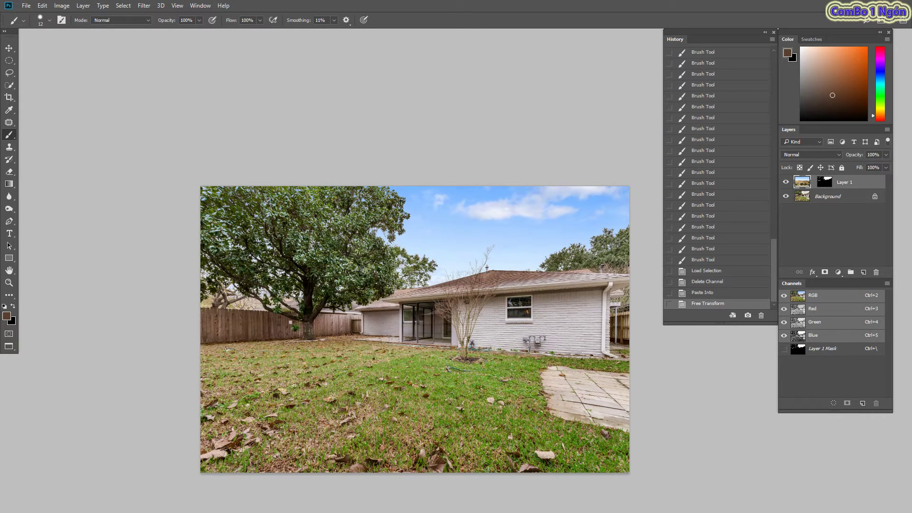
Stretch the sky layer downward to about 112% height and commit the transform
key(ctrl+t)
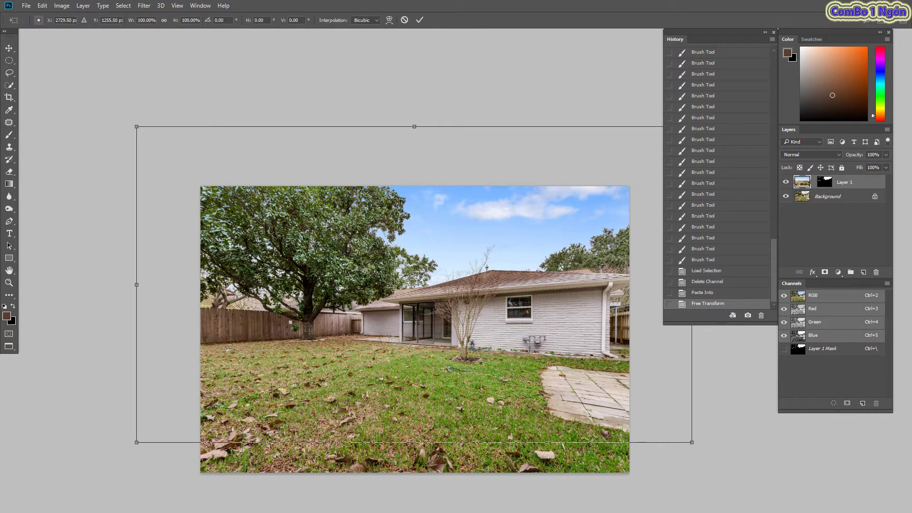
drag(414, 442, 414, 462)
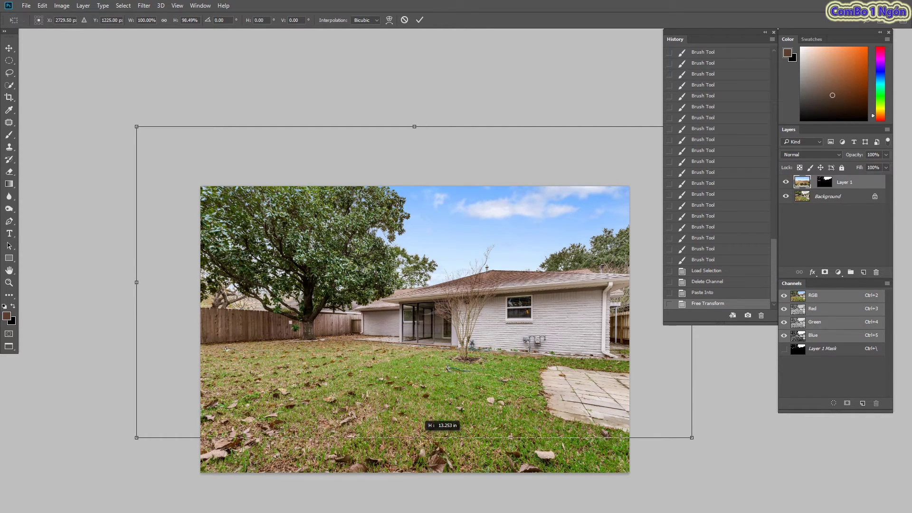
drag(414, 462, 427, 474)
scroll(256, 302, up, 2)
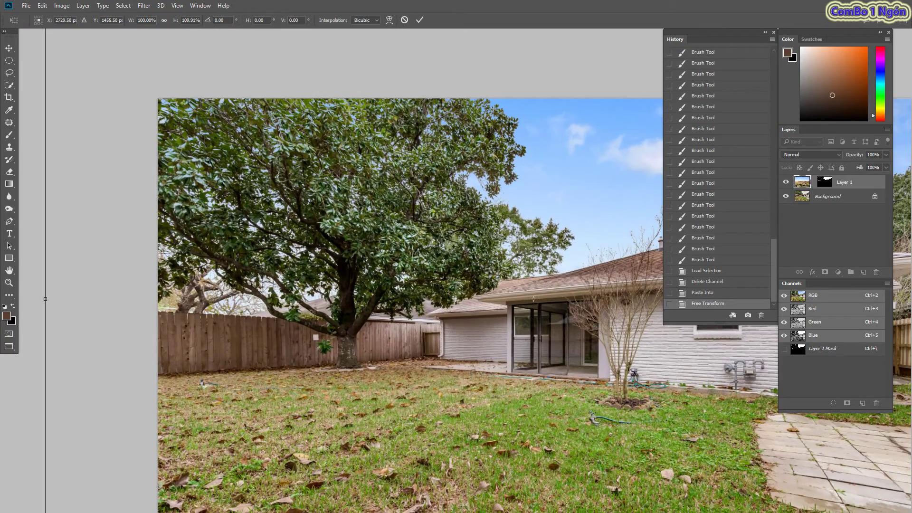
key(Return)
Switch back to the brush, fit the photo in view, and hide the new sky
key(b)
key(ctrl+minus)
key(ctrl+minus)
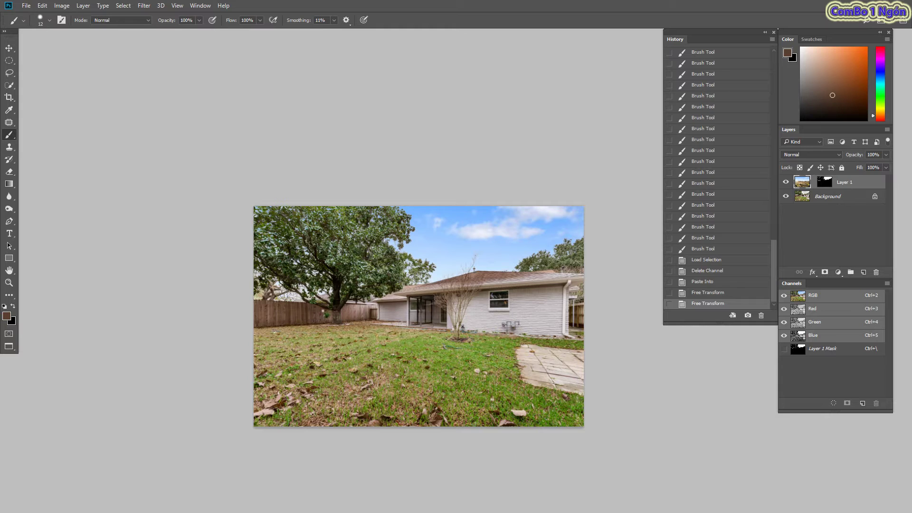
click(786, 182)
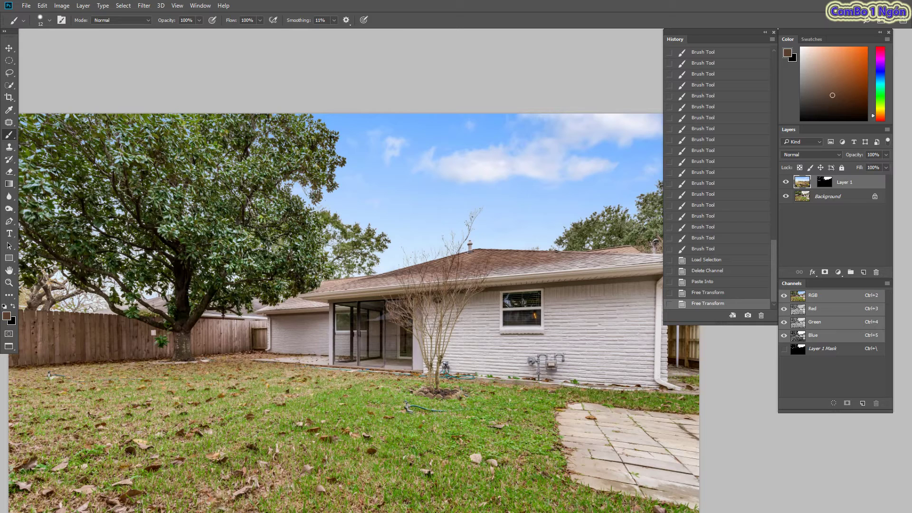
Merge the sky into the background, undo the merge, and begin Save As
scroll(294, 354, down, 3)
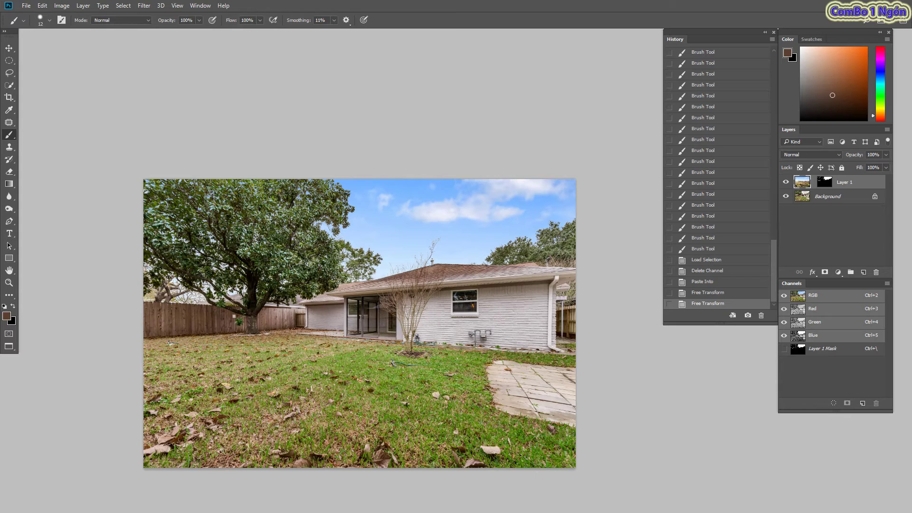
key(ctrl+e)
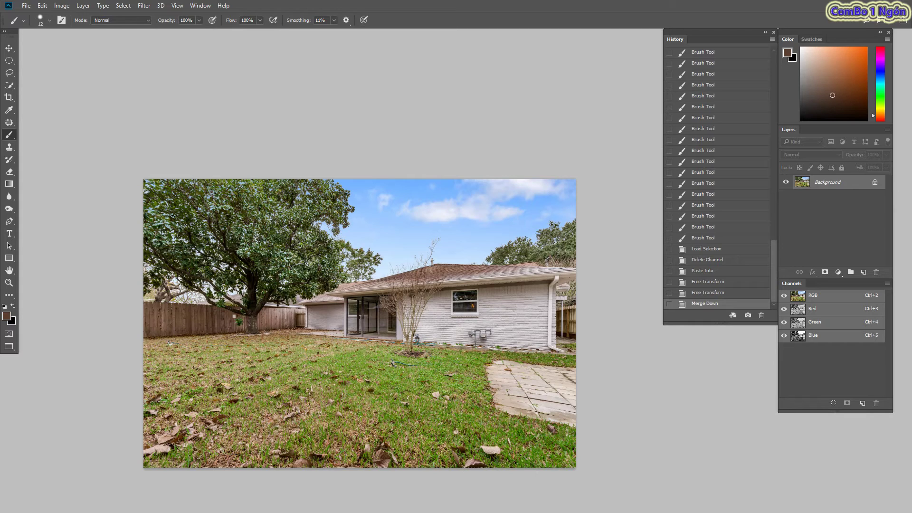
key(ctrl+z)
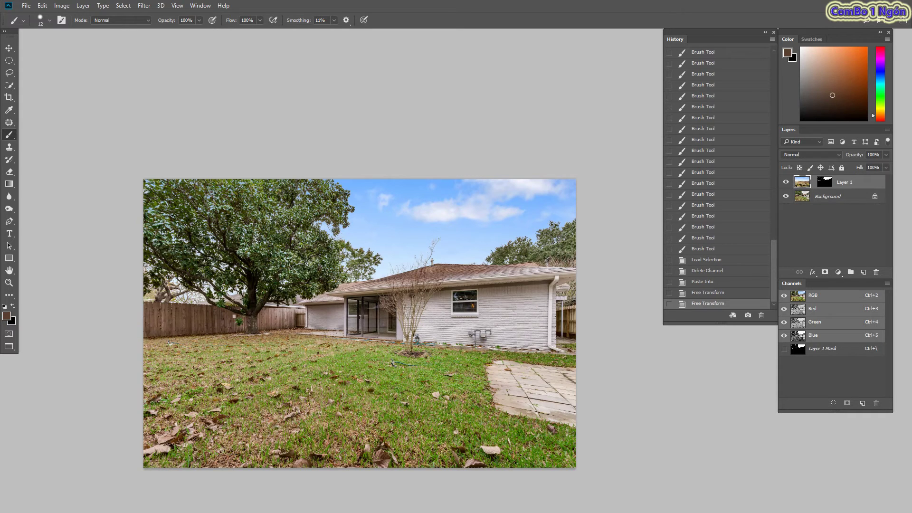
key(ctrl+shift+s)
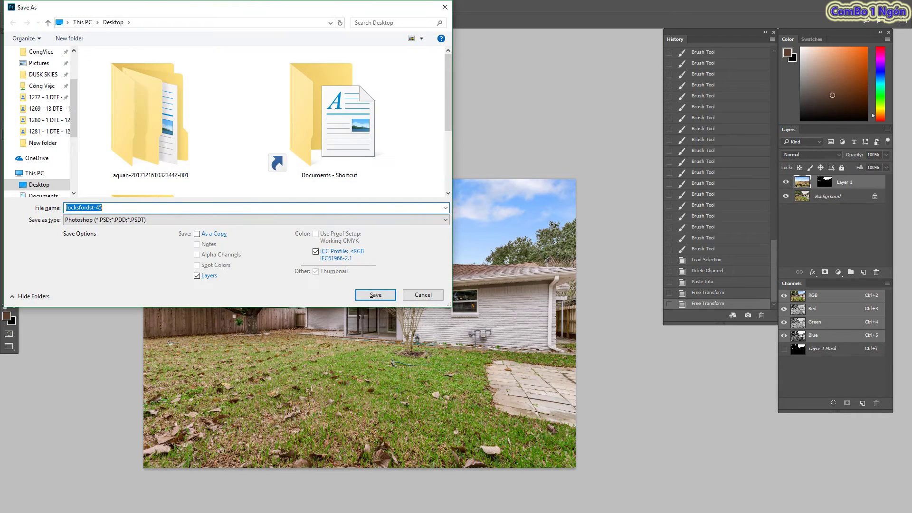
Choose JPEG as the save file format
key(Tab)
key(alt+Down)
key(Down)
key(Down)
key(Down)
key(Down)
key(Down)
key(Down)
key(Down)
key(Return)
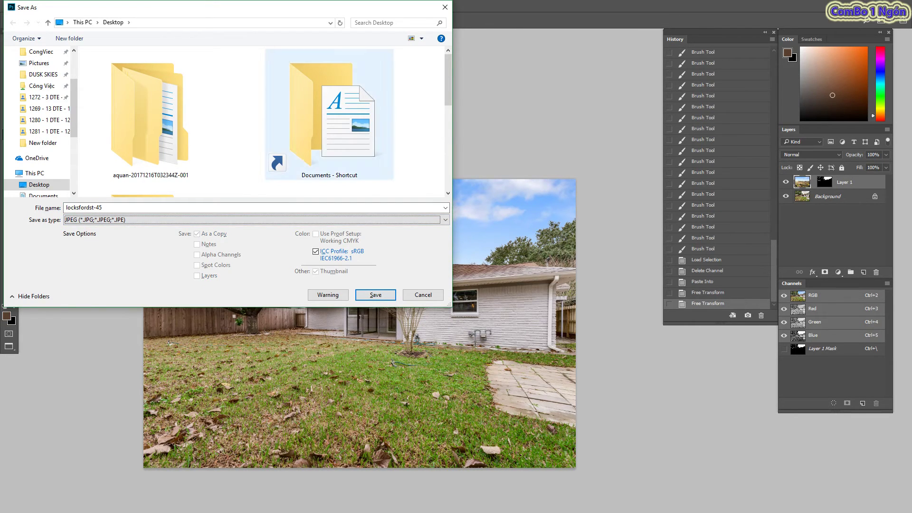
Save to the Desktop as locksfordst-45-done at JPEG quality 12
scroll(42, 94, up, 3)
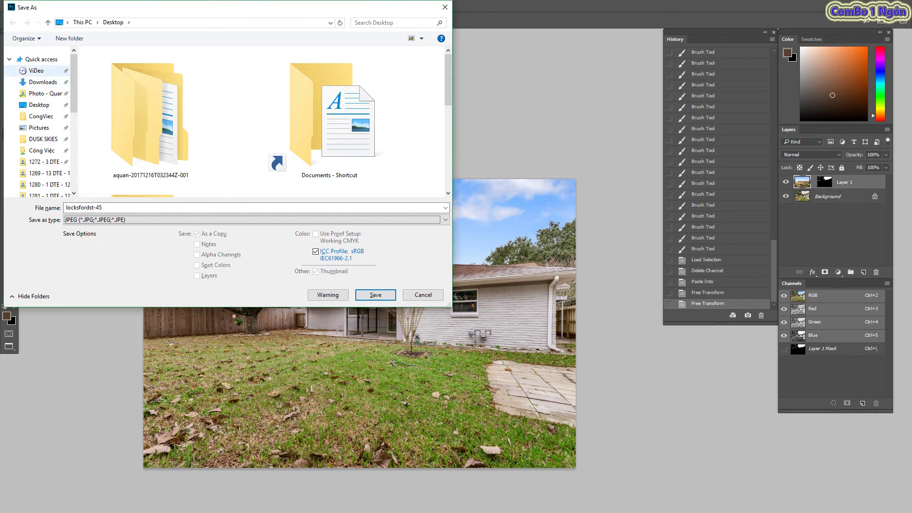
click(39, 104)
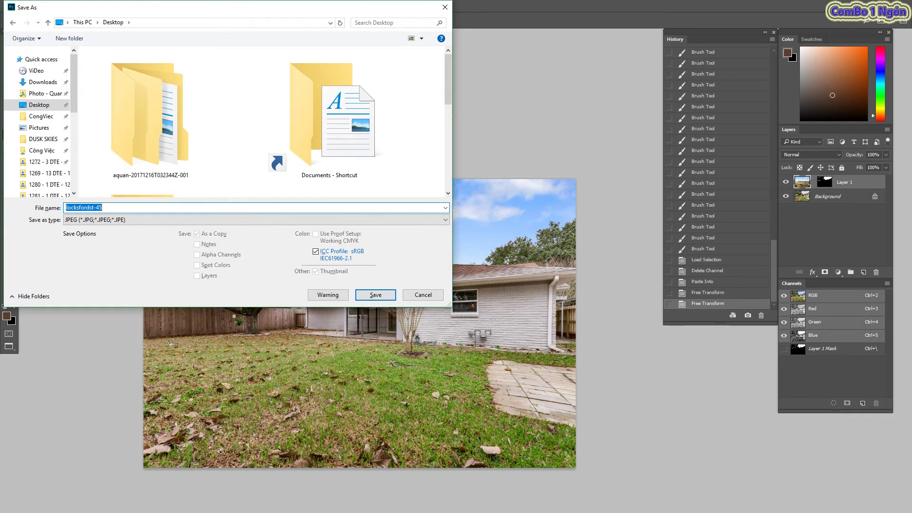
key(End)
text(n)
key(Return)
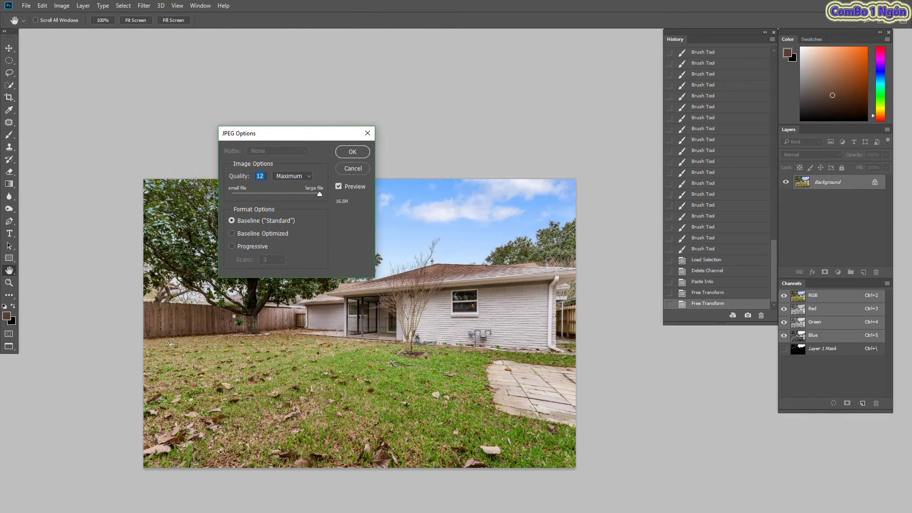
key(Return)
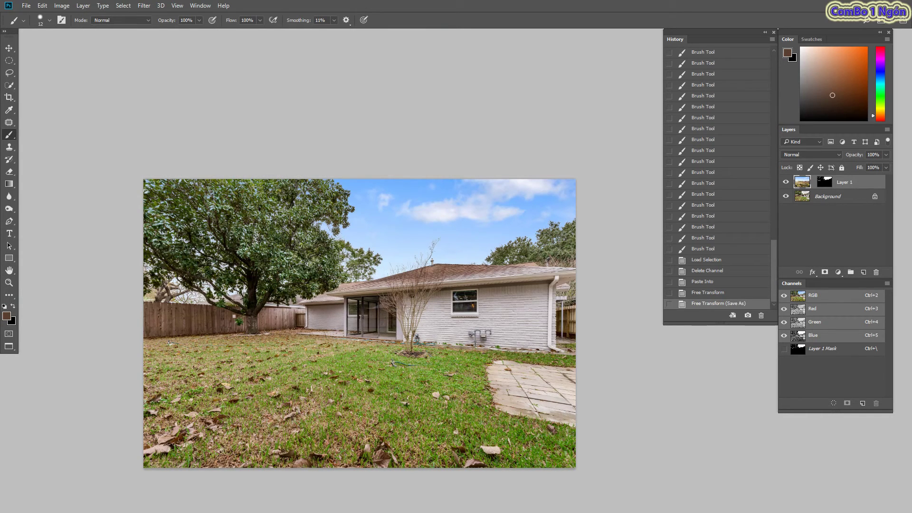
key(super+d)
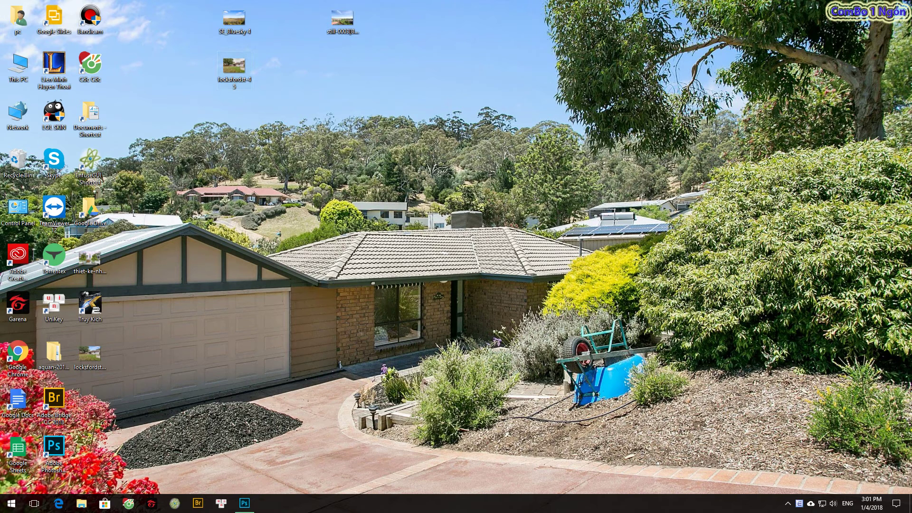
Open the saved locksfordst-45-done JPEG in Photos, maximized
right_click(90, 363)
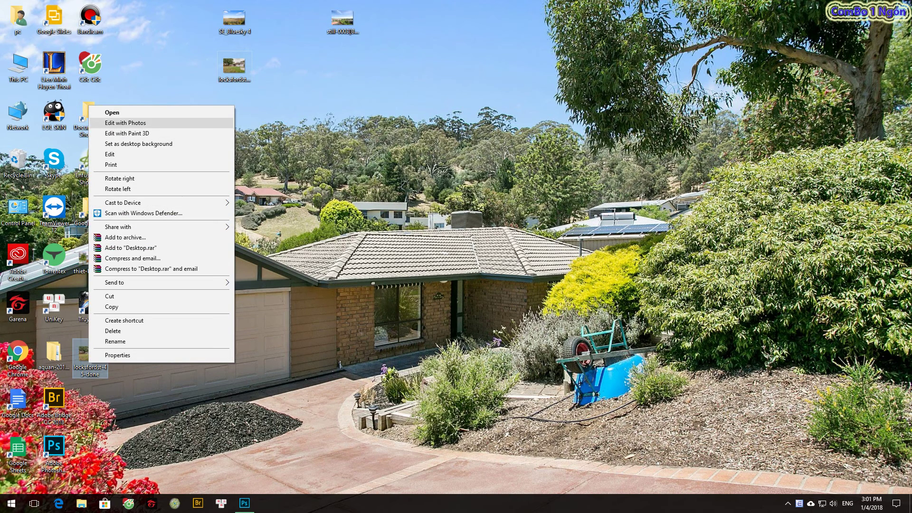
key(Return)
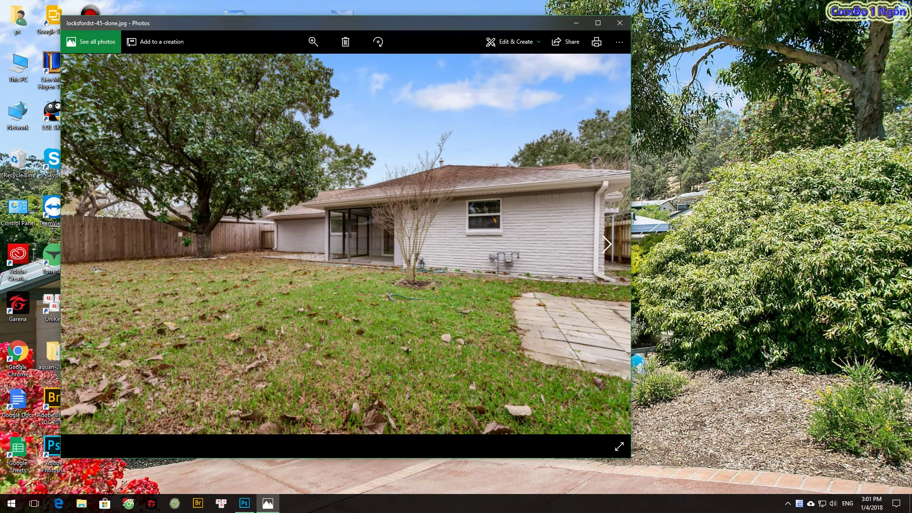
click(598, 22)
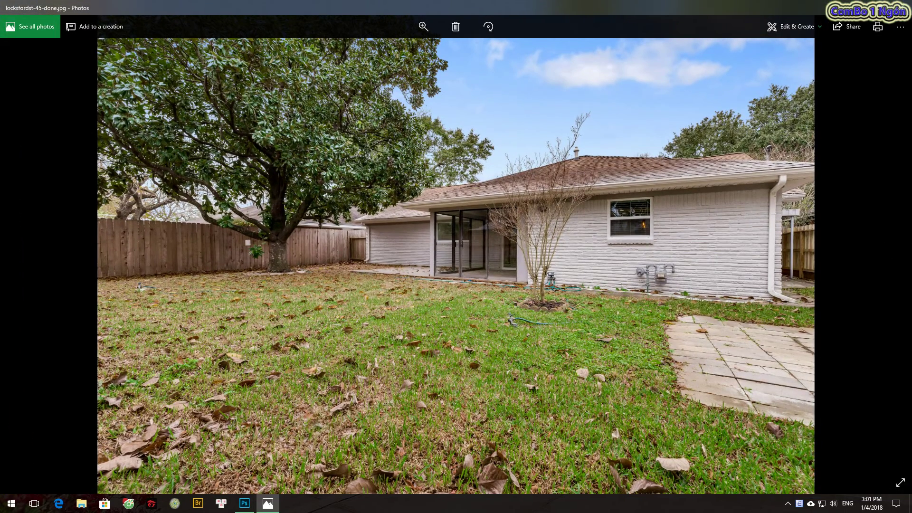
Flip between the grey-sky original and the edited blue-sky photo, ending on the edited one
key(Right)
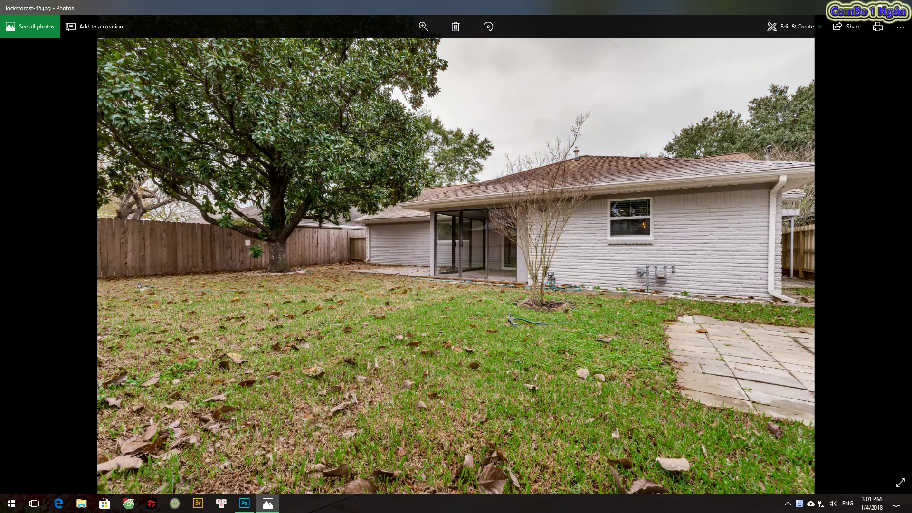
key(Left)
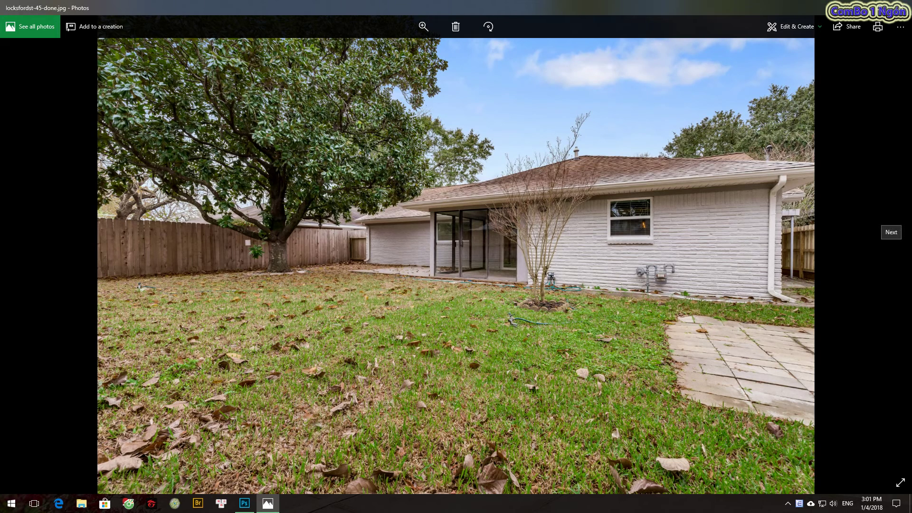
click(898, 251)
key(Left)
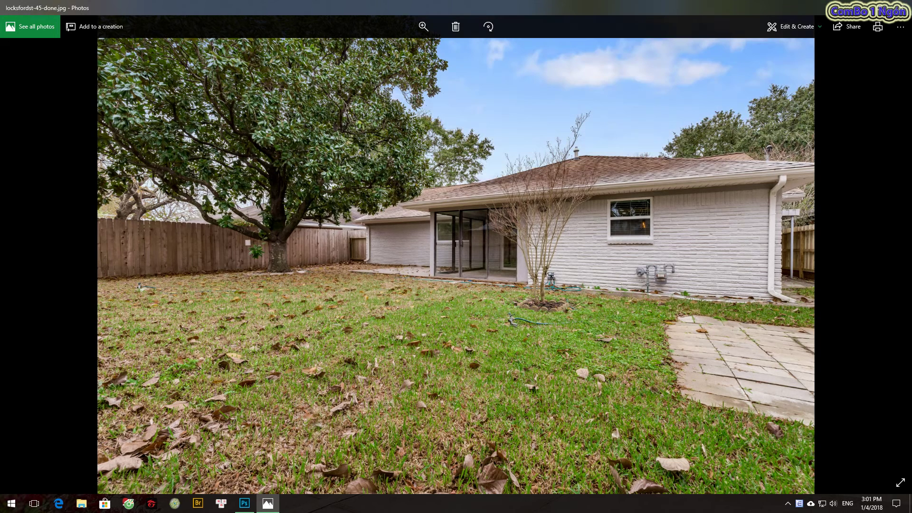